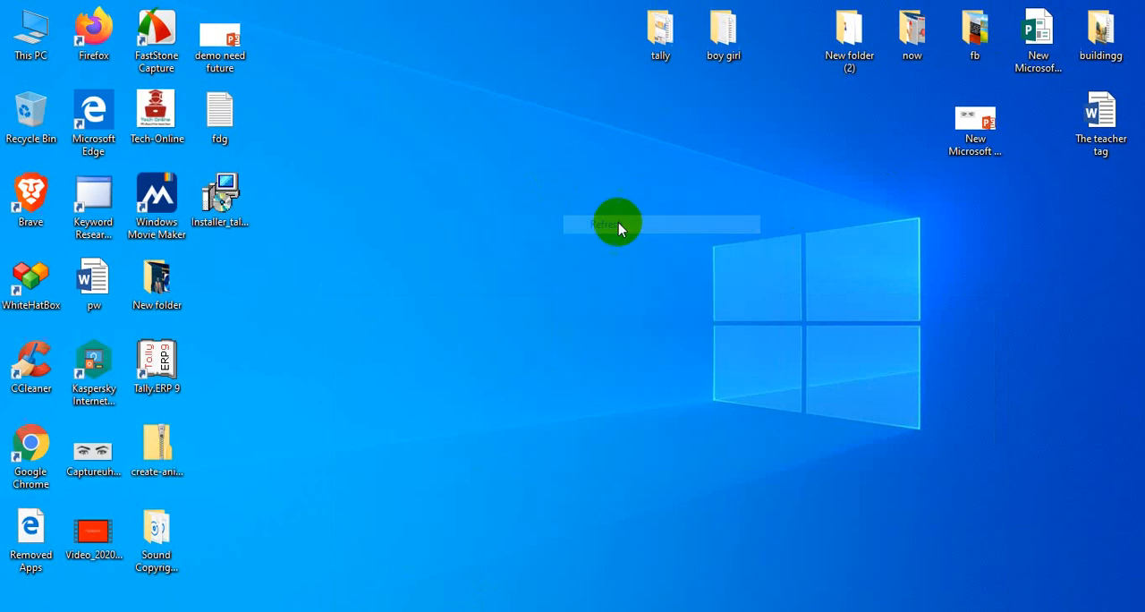
{"action": "right_click", "coordinate": [565, 199]}
{"action": "left_click", "coordinate": [601, 248]}
{"action": "right_click", "coordinate": [513, 186]}
{"action": "left_click", "coordinate": [557, 220]}
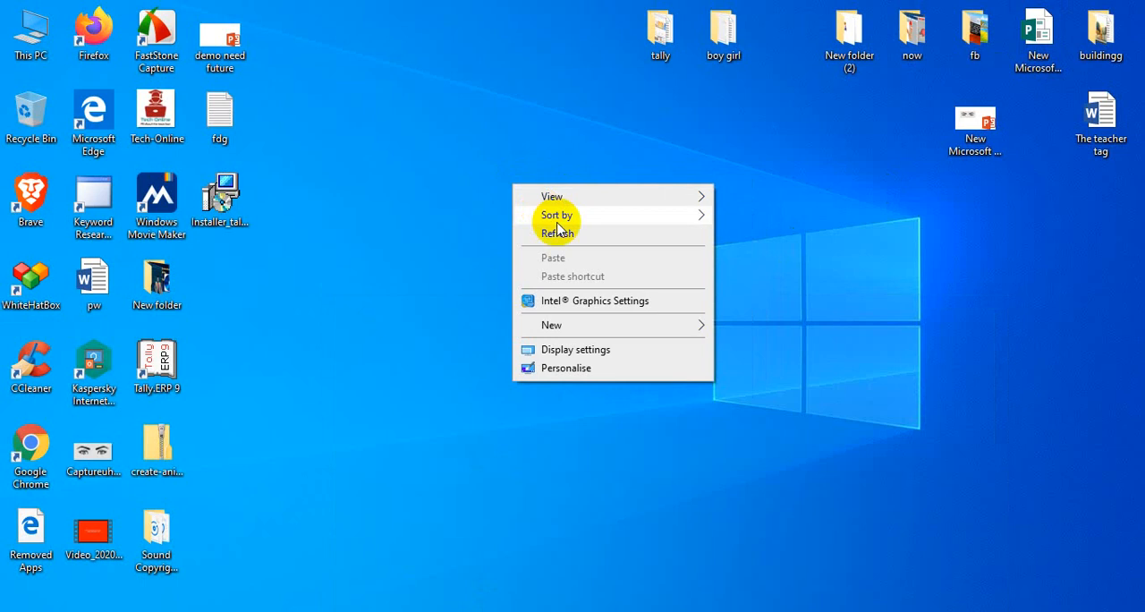
{"action": "right_click", "coordinate": [478, 170]}
{"action": "left_click", "coordinate": [537, 219]}
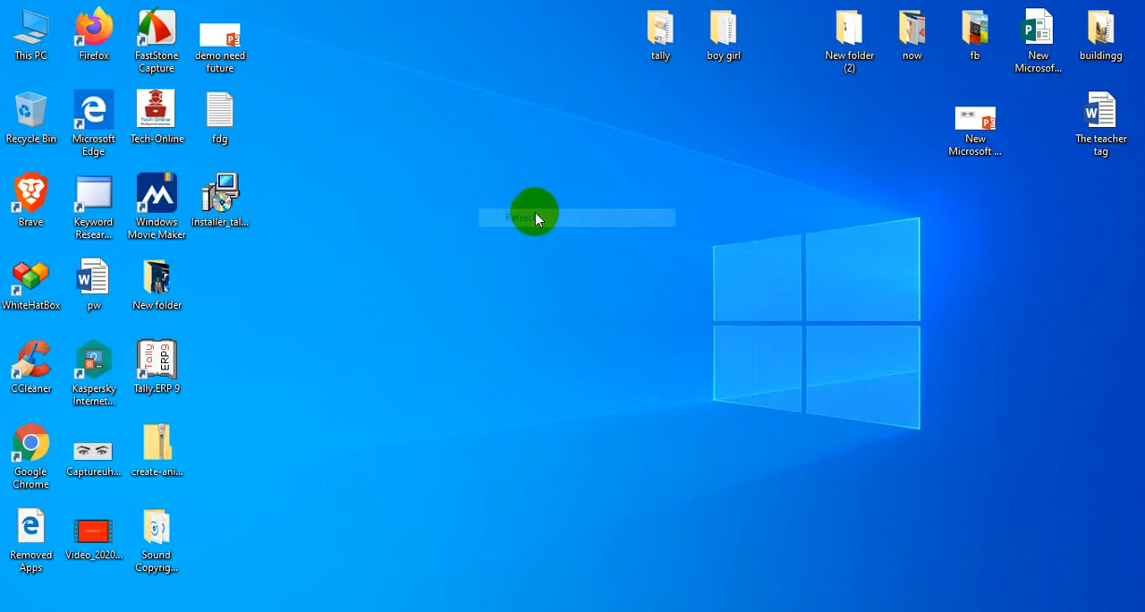
Switch to the Tech Online YouTube channel in Chrome, look over its uploaded videos, and minimize the browser.
{"action": "mouse_move", "coordinate": [686, 608]}
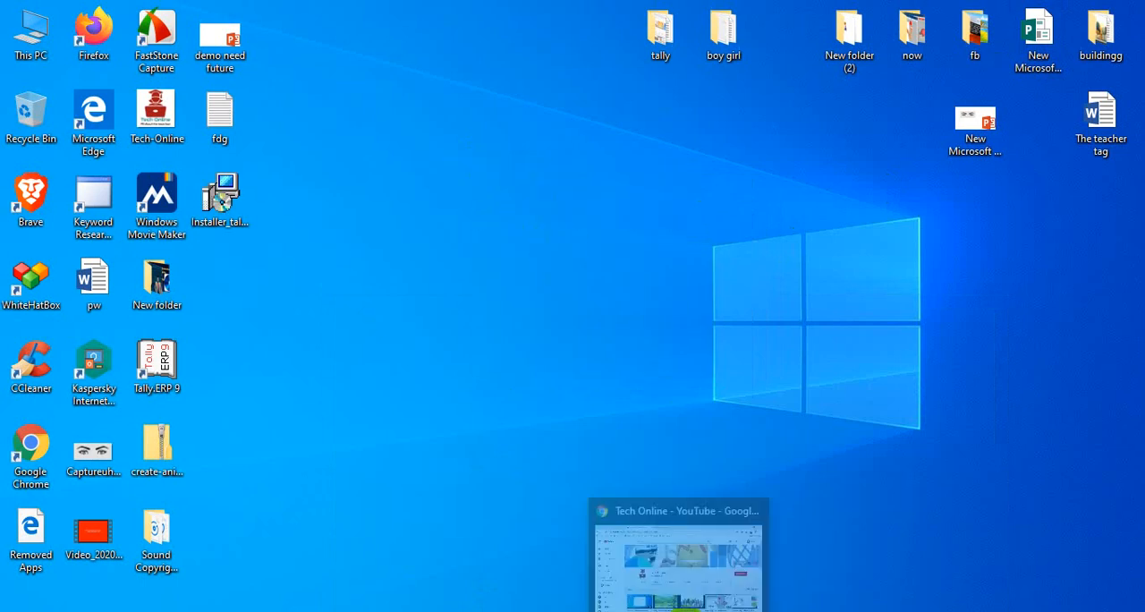
{"action": "left_click", "coordinate": [645, 564]}
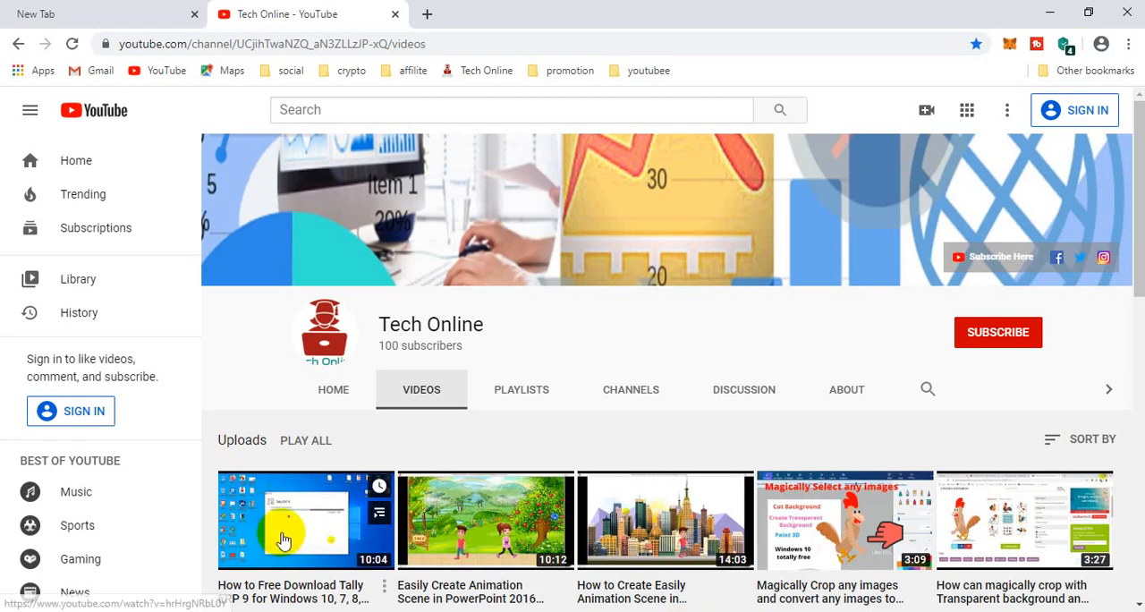
{"action": "scroll", "coordinate": [283, 519], "scroll_direction": "down", "scroll_amount": 1}
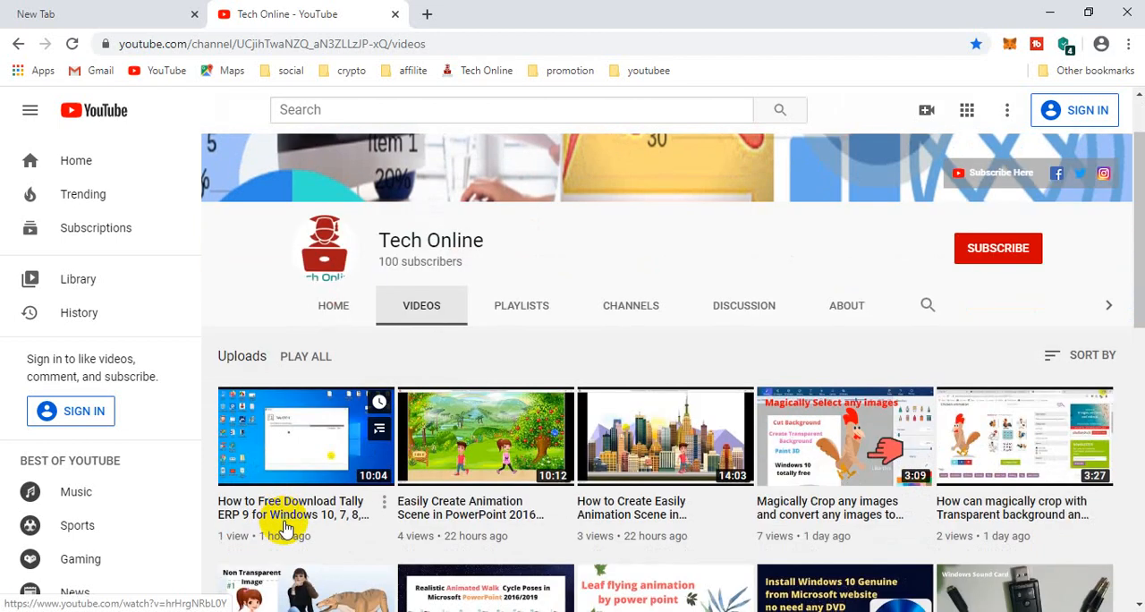
{"action": "scroll", "coordinate": [287, 530], "scroll_direction": "up", "scroll_amount": 1}
{"action": "scroll", "coordinate": [285, 528], "scroll_direction": "down", "scroll_amount": 1}
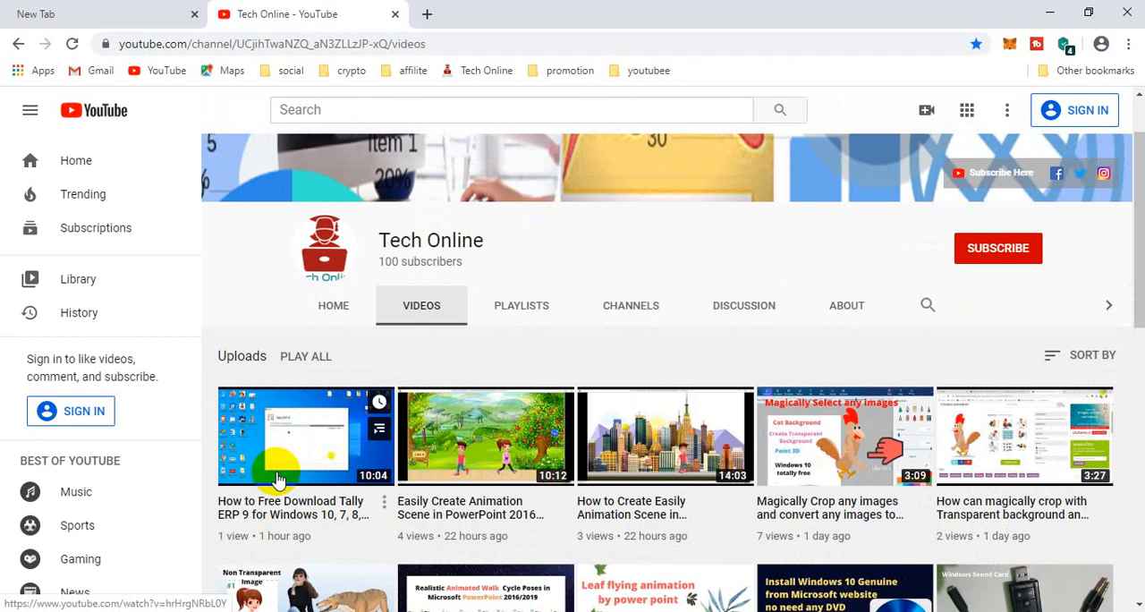
{"action": "scroll", "coordinate": [277, 481], "scroll_direction": "up", "scroll_amount": 1}
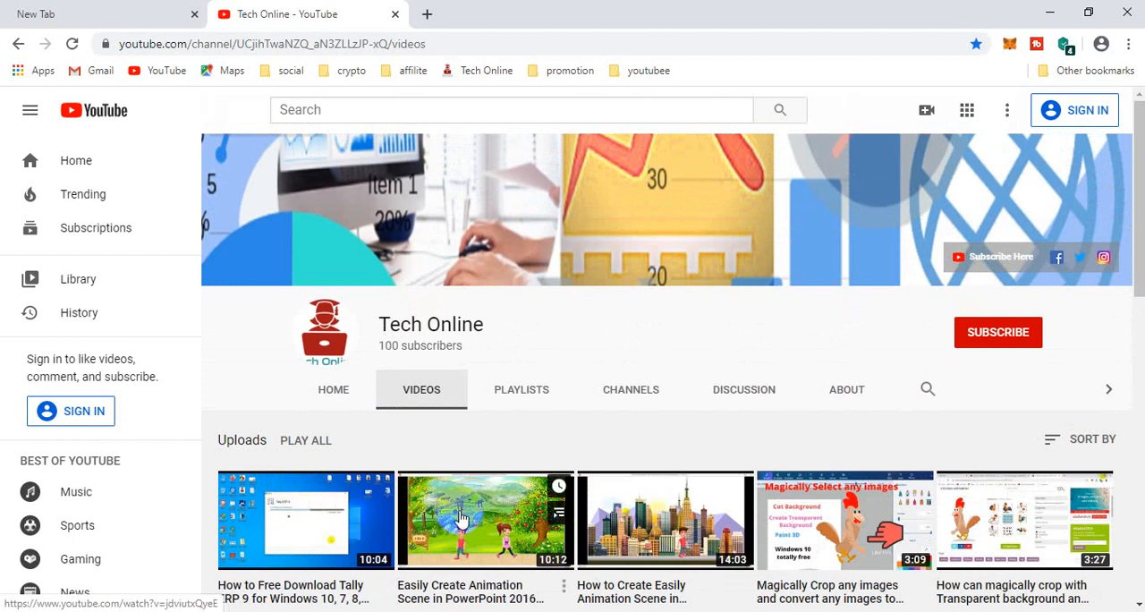
{"action": "left_click", "coordinate": [1051, 13]}
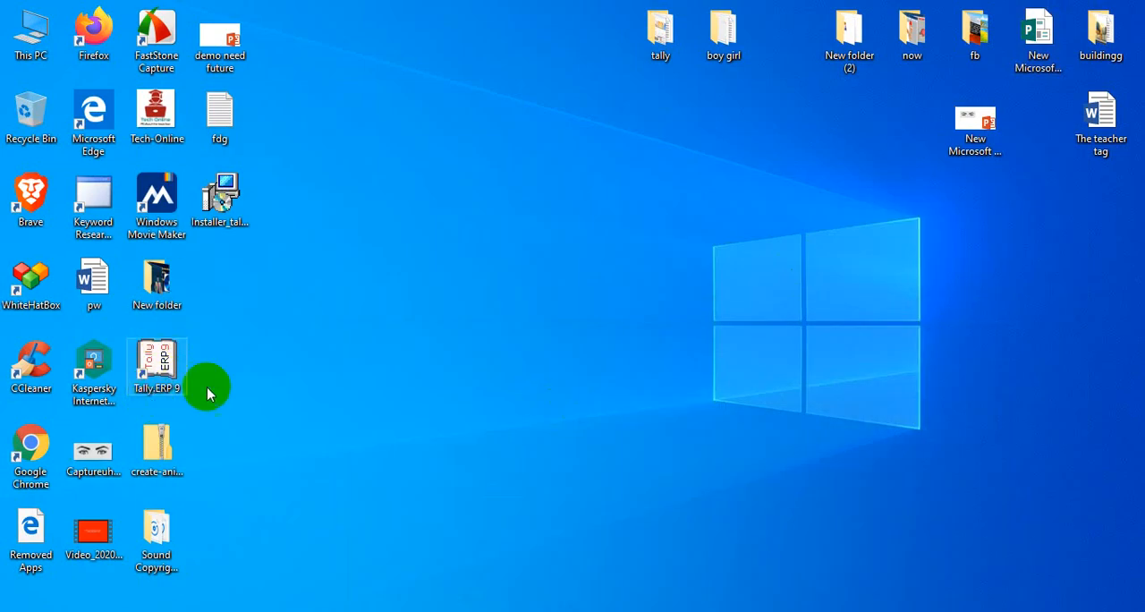
Return to the Tech Online channel in Chrome and view its playlists, including Accounting Tally Software Tutorial, then minimize the browser.
{"action": "mouse_move", "coordinate": [680, 611]}
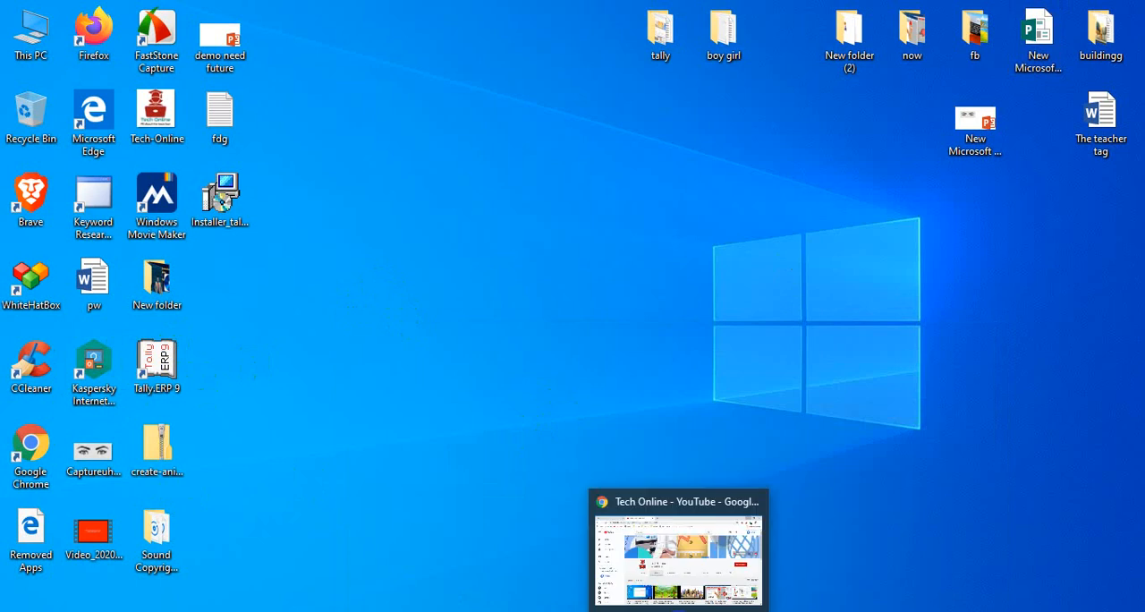
{"action": "left_click", "coordinate": [667, 555]}
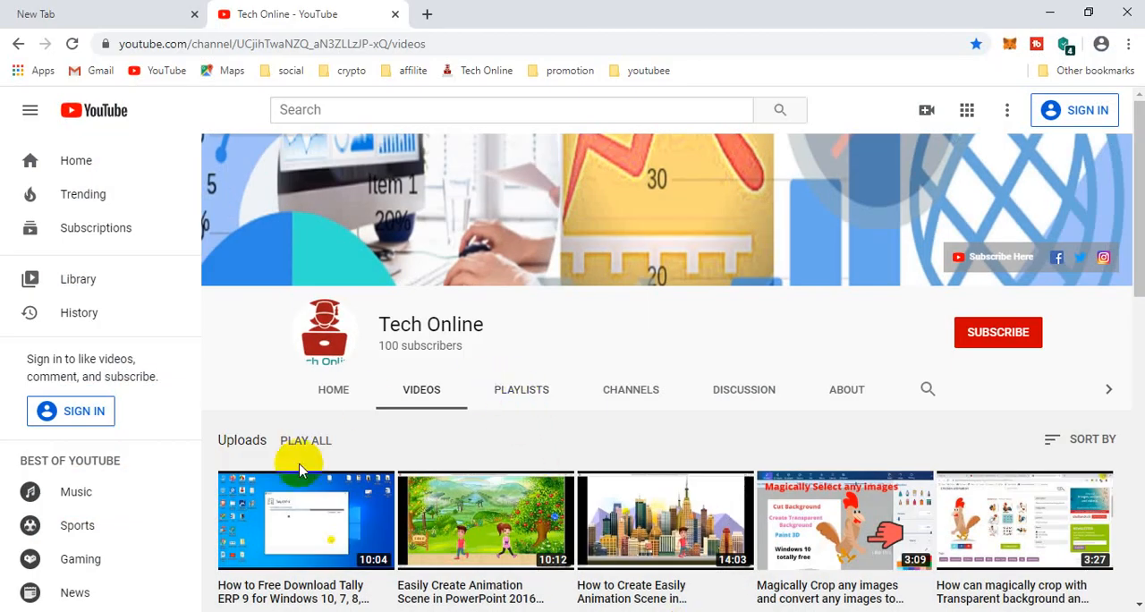
{"action": "left_click", "coordinate": [527, 395]}
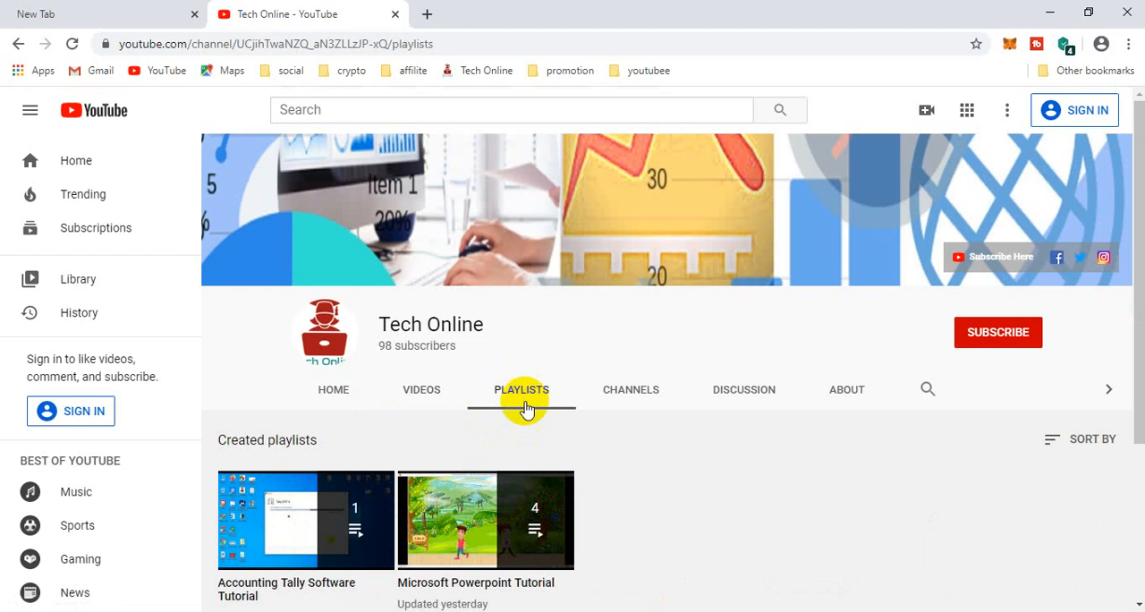
{"action": "scroll", "coordinate": [385, 519], "scroll_direction": "down", "scroll_amount": 1}
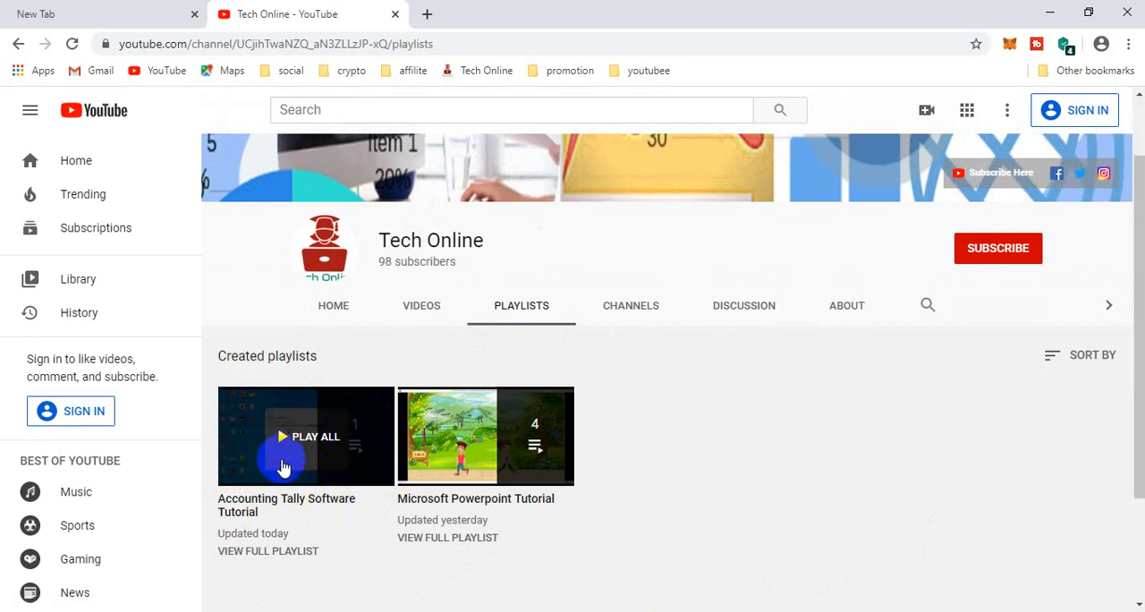
{"action": "left_click", "coordinate": [313, 435]}
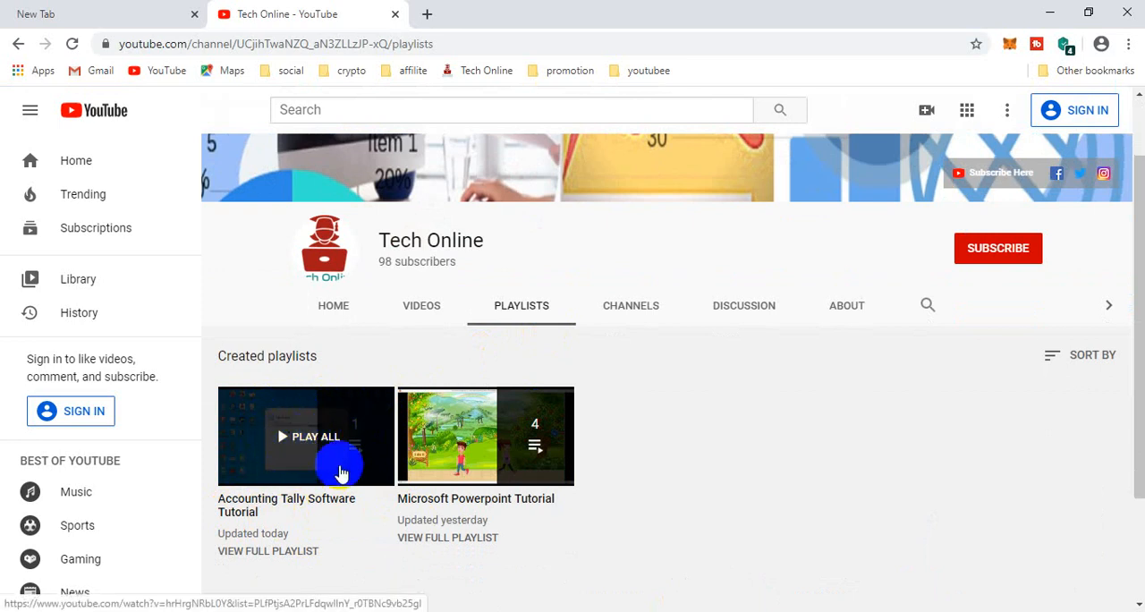
{"action": "left_click", "coordinate": [286, 434]}
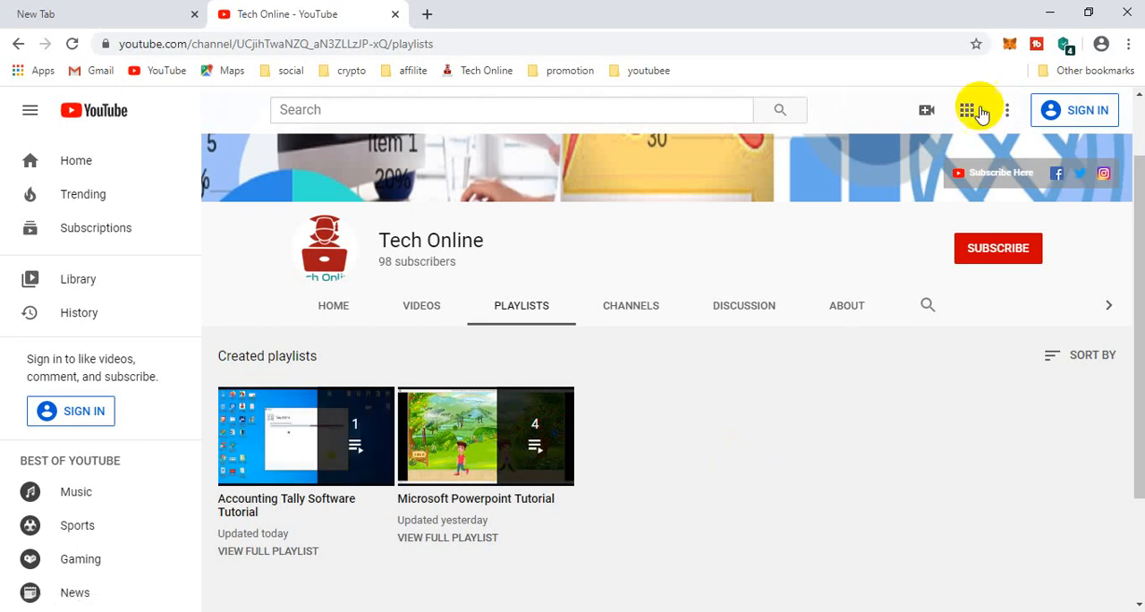
{"action": "left_click", "coordinate": [1045, 13]}
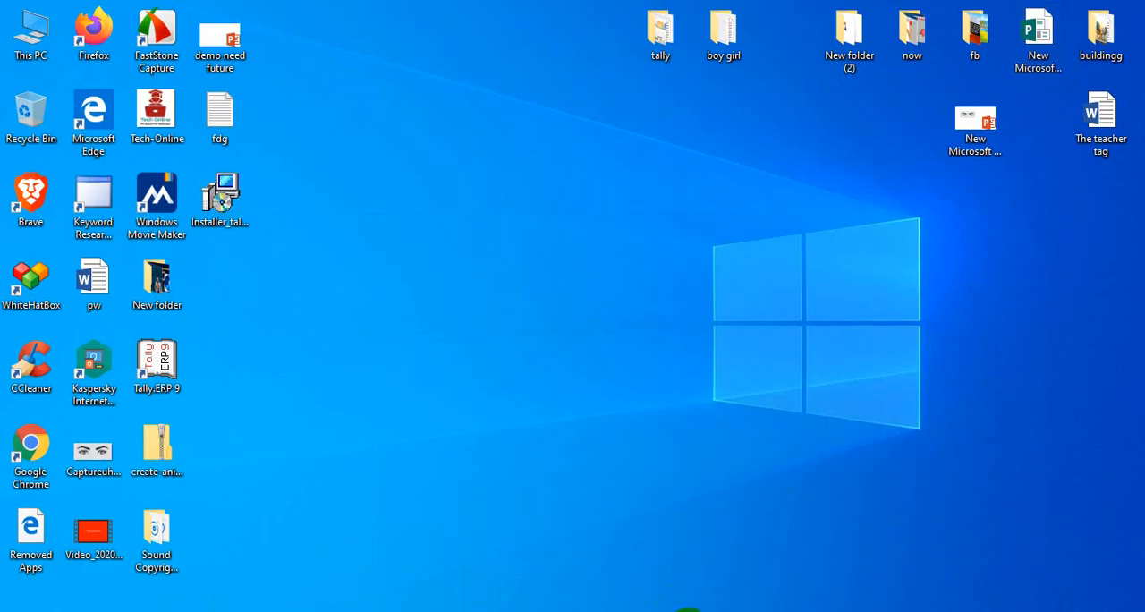
{"action": "left_click", "coordinate": [687, 611]}
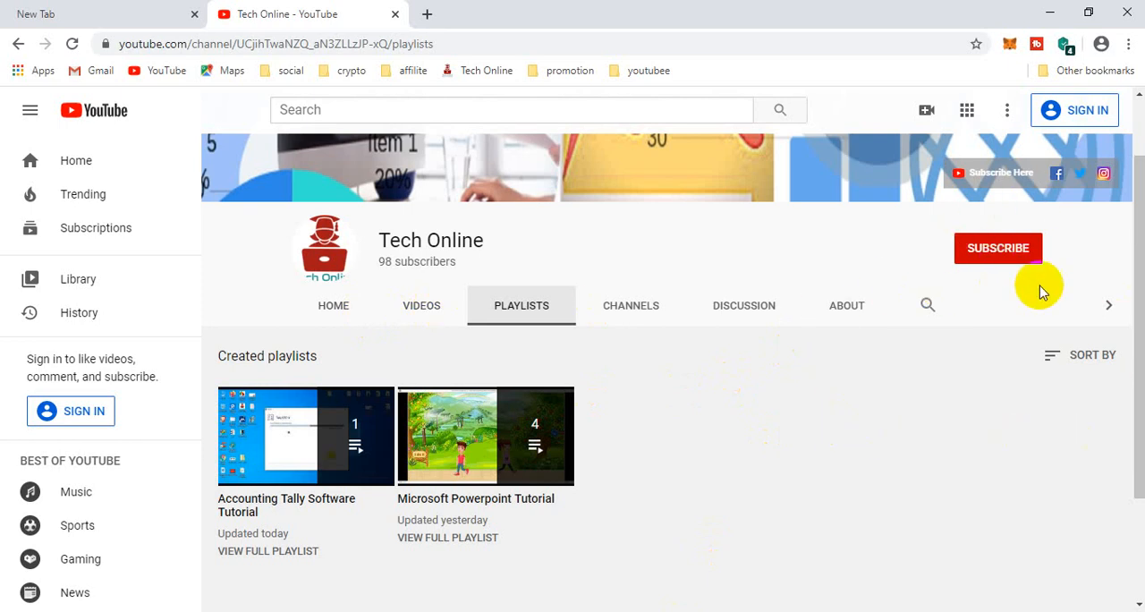
{"action": "left_click", "coordinate": [971, 261]}
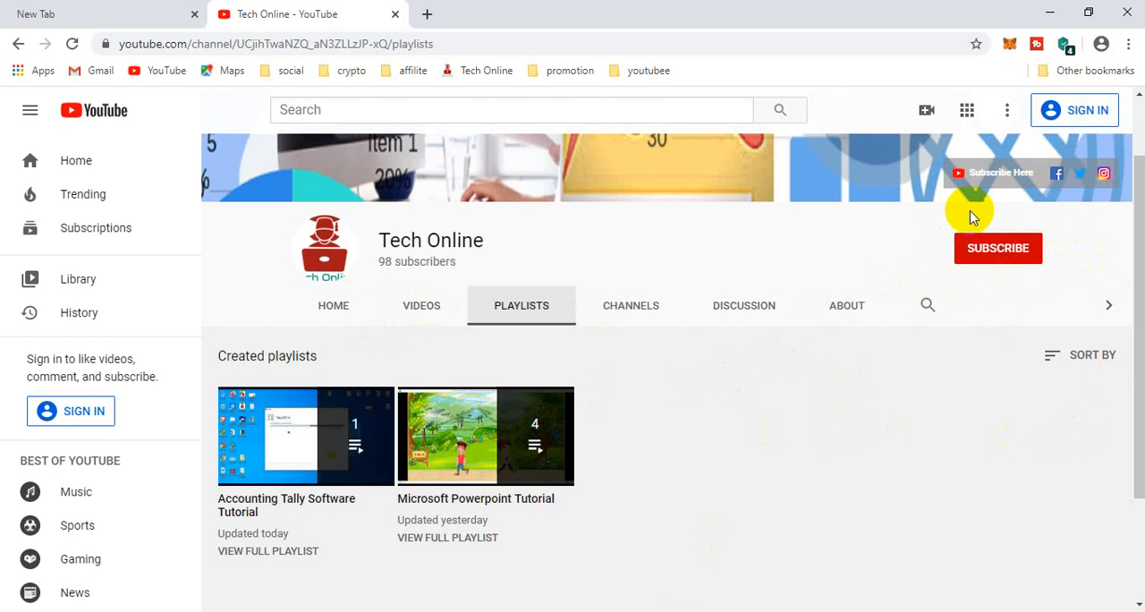
{"action": "left_click", "coordinate": [1049, 14]}
{"action": "right_click", "coordinate": [566, 274]}
{"action": "left_click", "coordinate": [632, 322]}
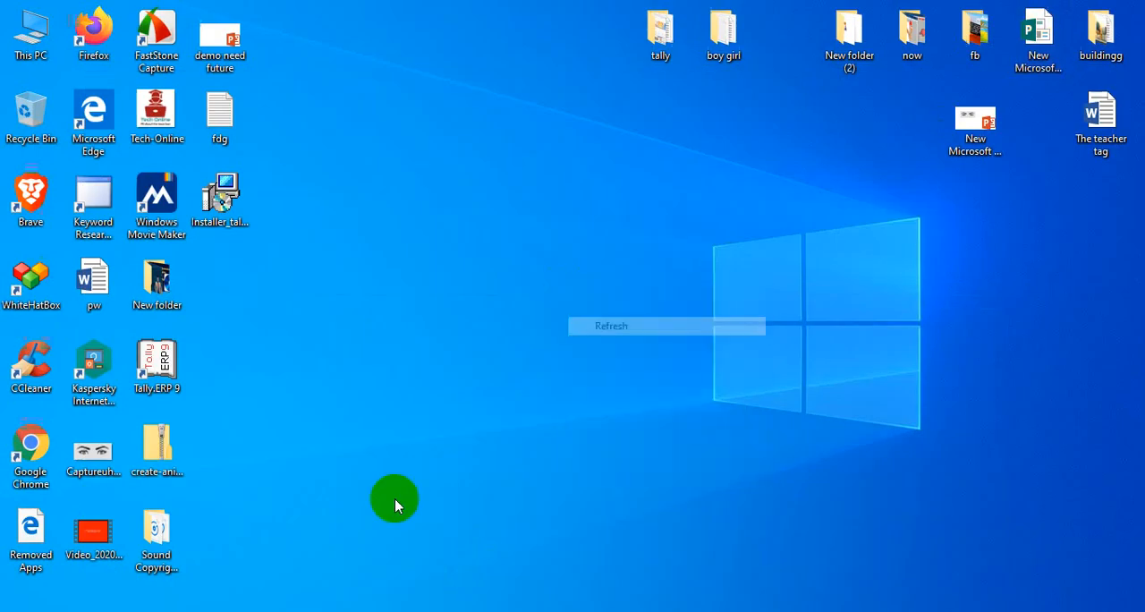
Launch Tally.ERP 9 from the desktop and choose to work in Educational Mode.
{"action": "double_click", "coordinate": [153, 365]}
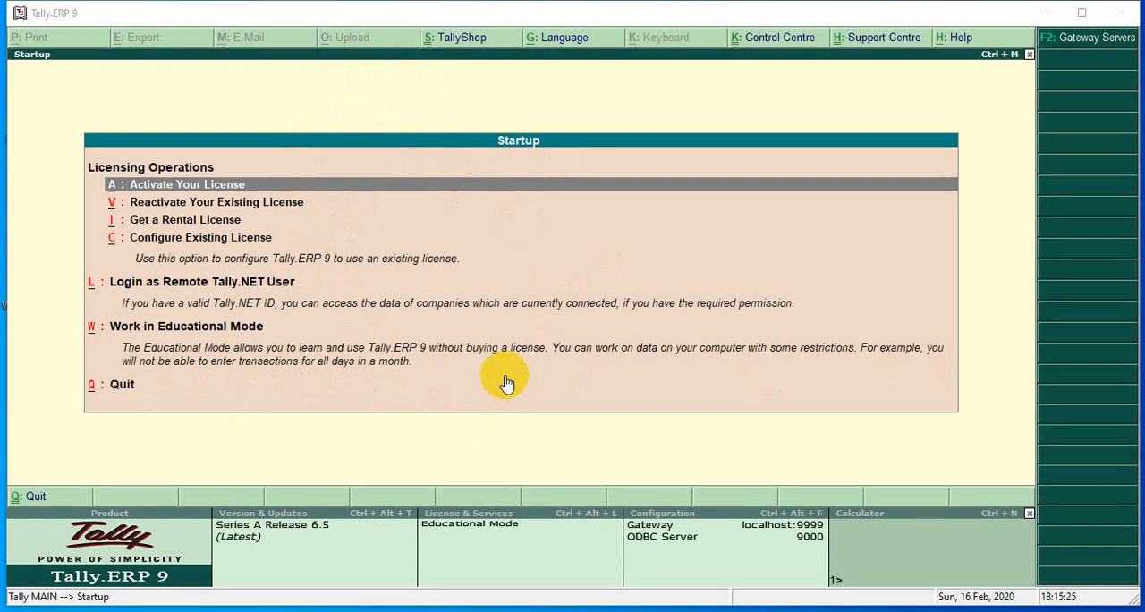
{"action": "left_click", "coordinate": [163, 329]}
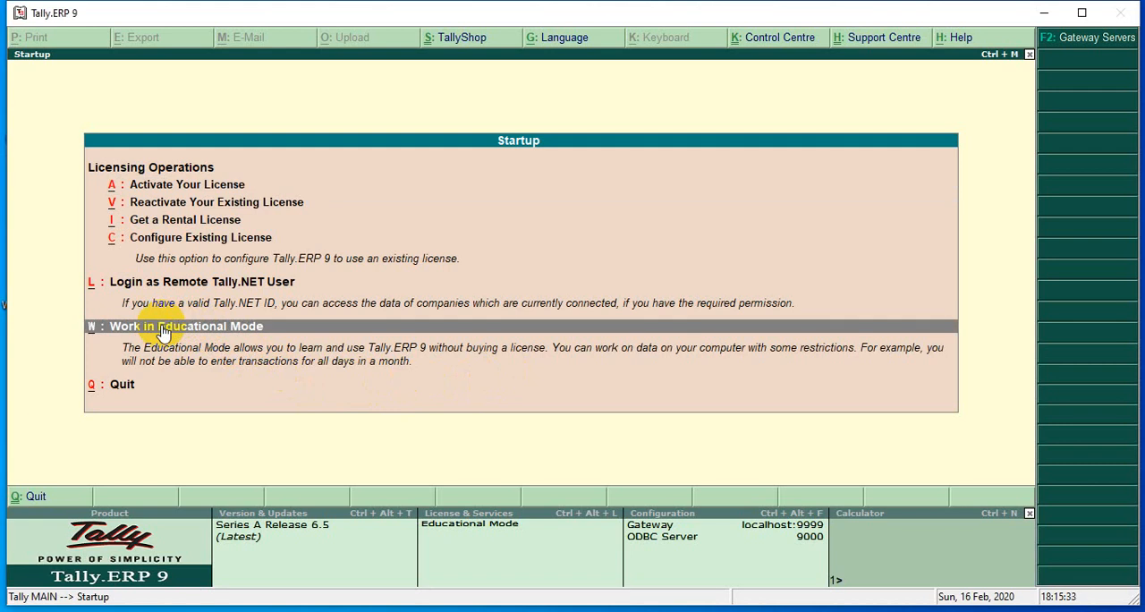
{"action": "left_click", "coordinate": [162, 330]}
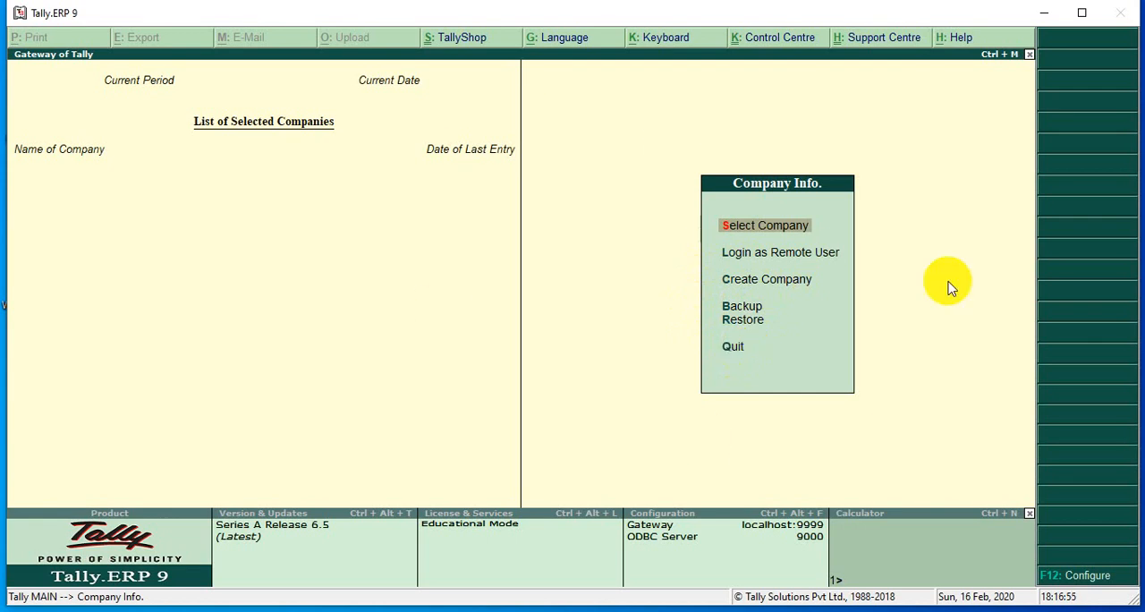
Start creating a company named Square Textile Limited and accept the same text as its mailing name.
{"action": "left_click", "coordinate": [774, 281]}
{"action": "left_click", "coordinate": [772, 280]}
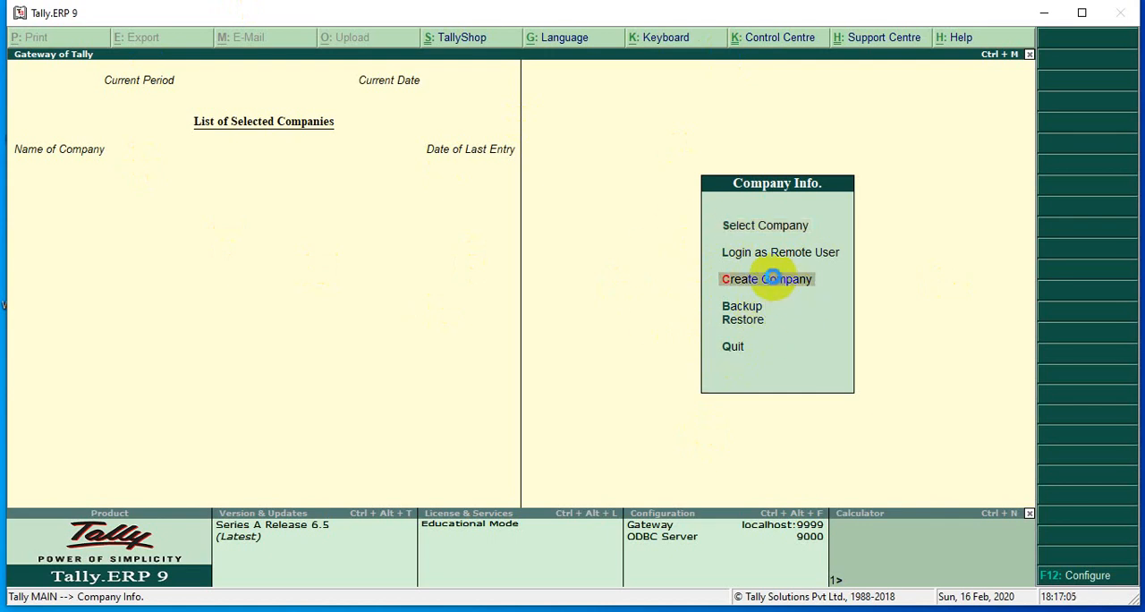
{"action": "left_click", "coordinate": [772, 279]}
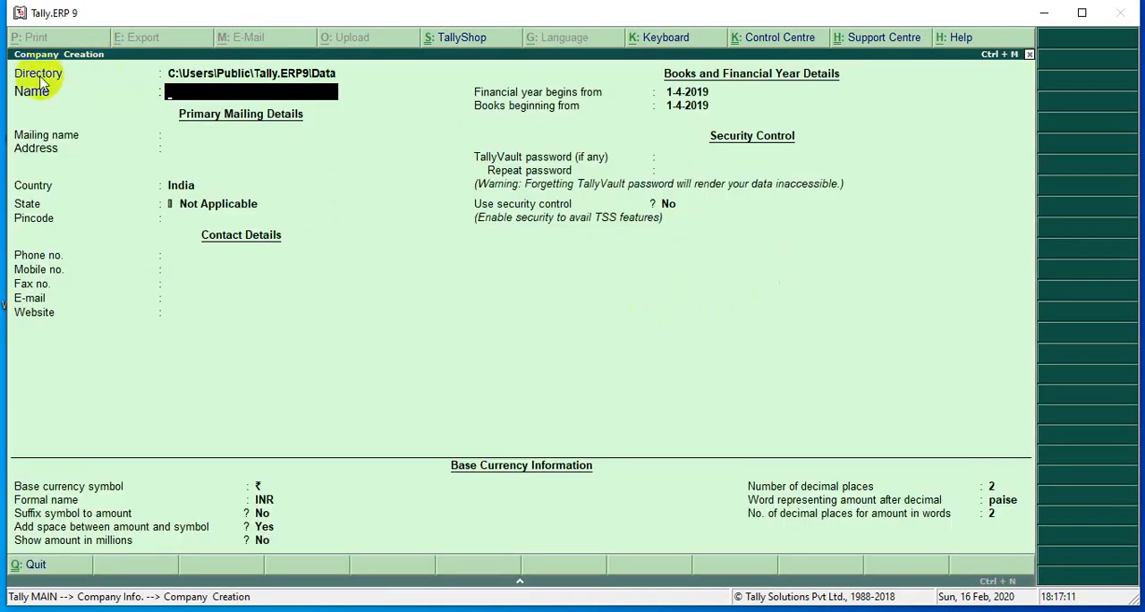
{"action": "left_click", "coordinate": [212, 97]}
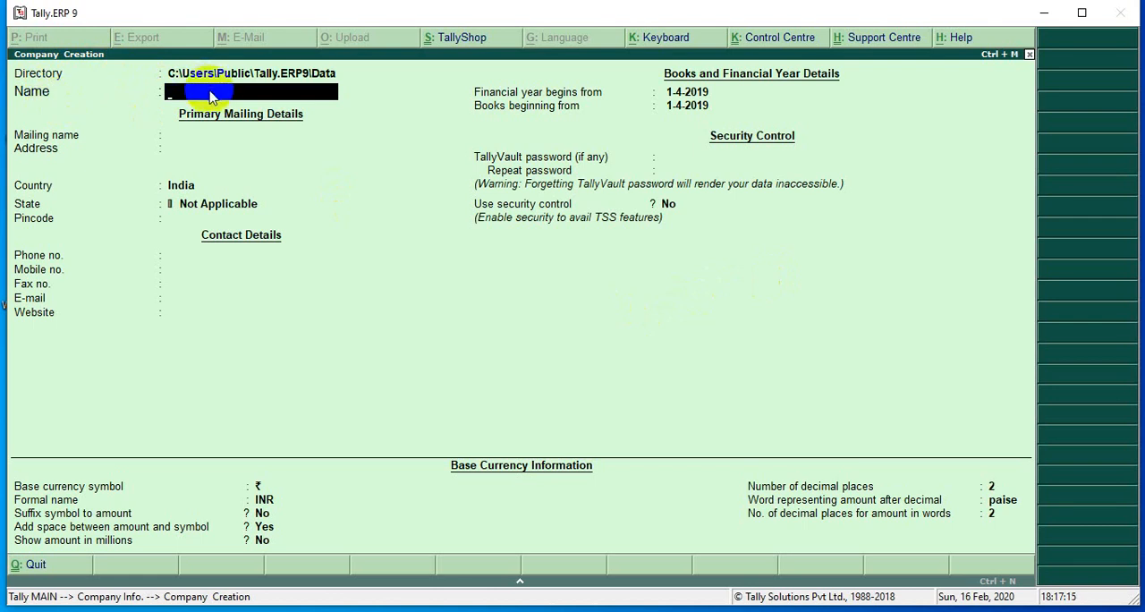
{"action": "type", "text": "Square"}
{"action": "type", "text": "Textile"}
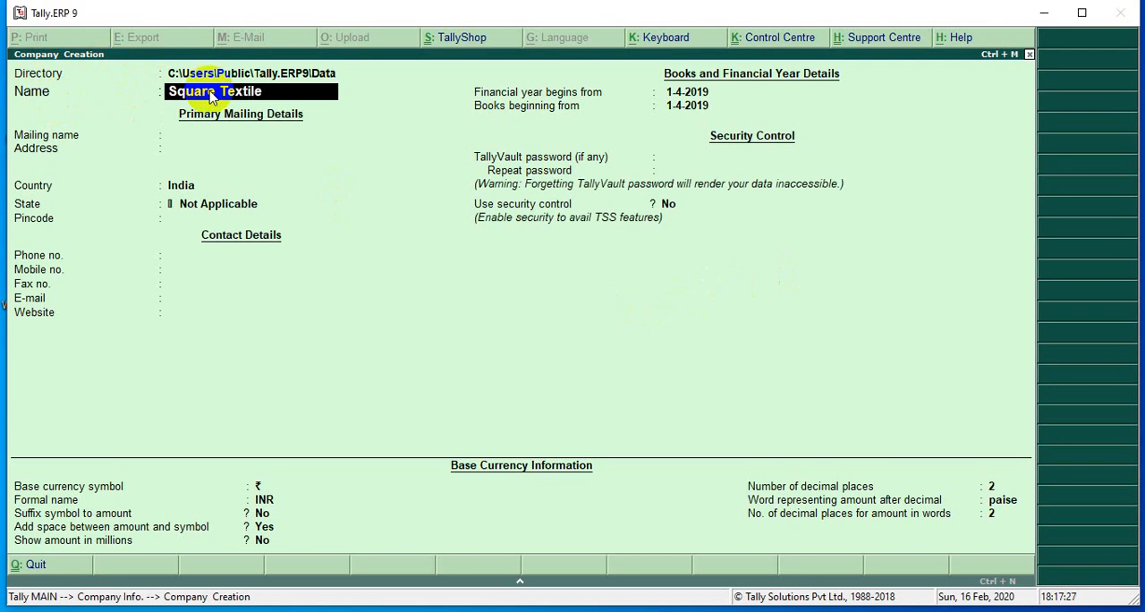
{"action": "type", "text": " Limited"}
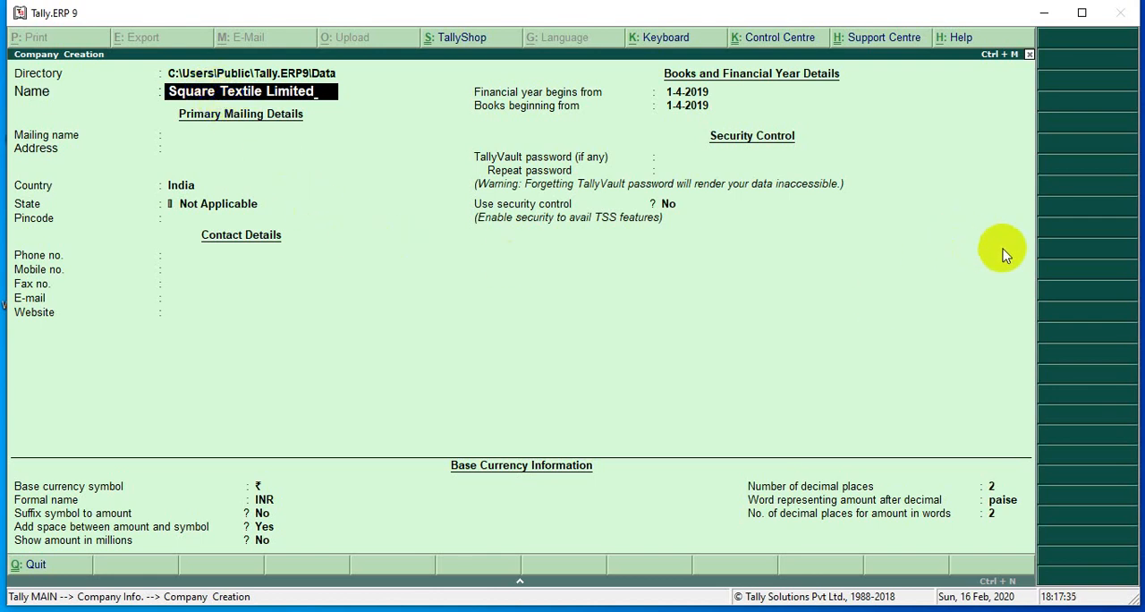
{"action": "key", "text": "Return"}
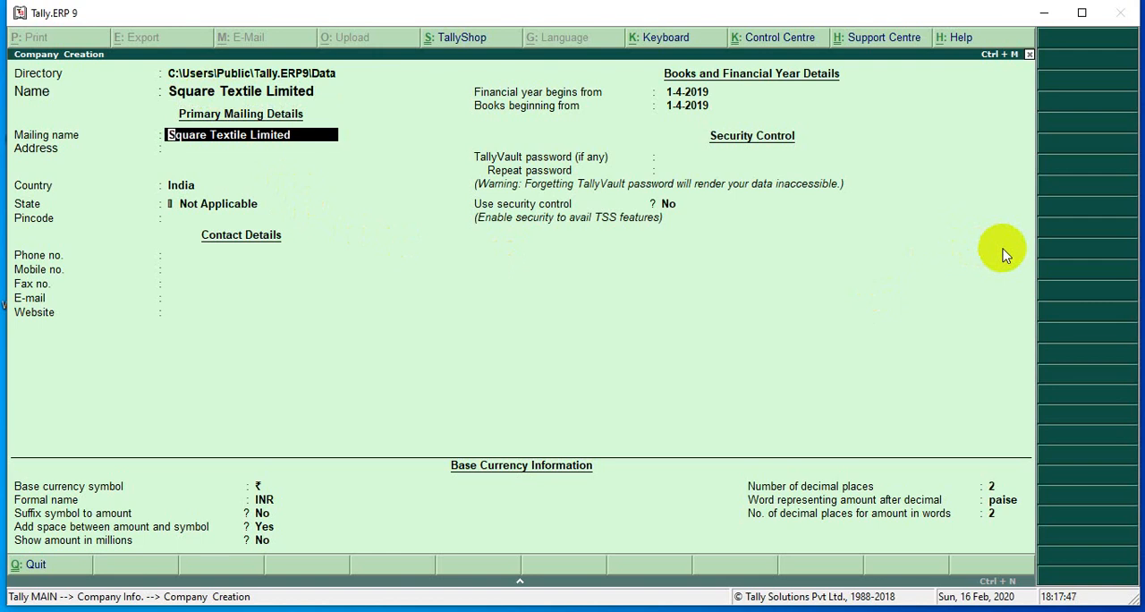
{"action": "key", "text": "Return"}
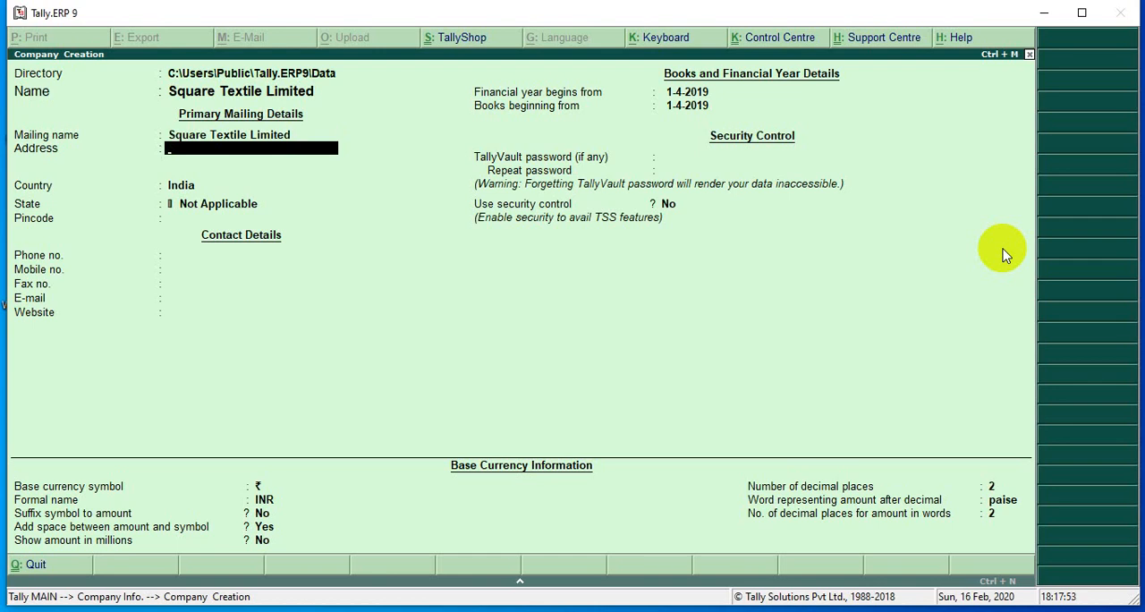
Leave the company's address blank and set its country to Bangladesh.
{"action": "key", "text": "Return"}
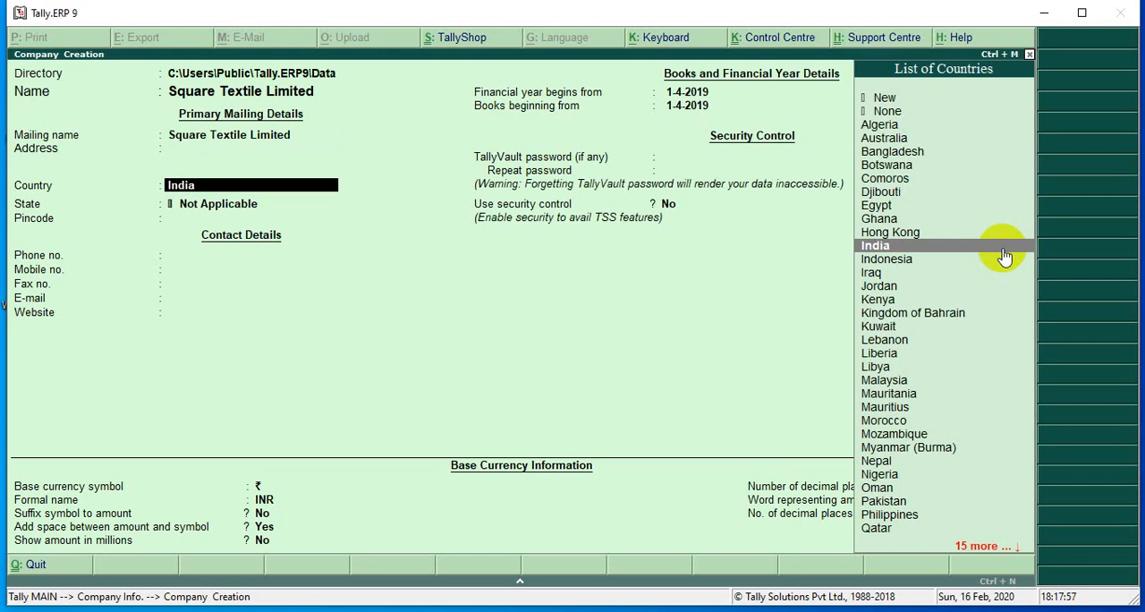
{"action": "type", "text": "B"}
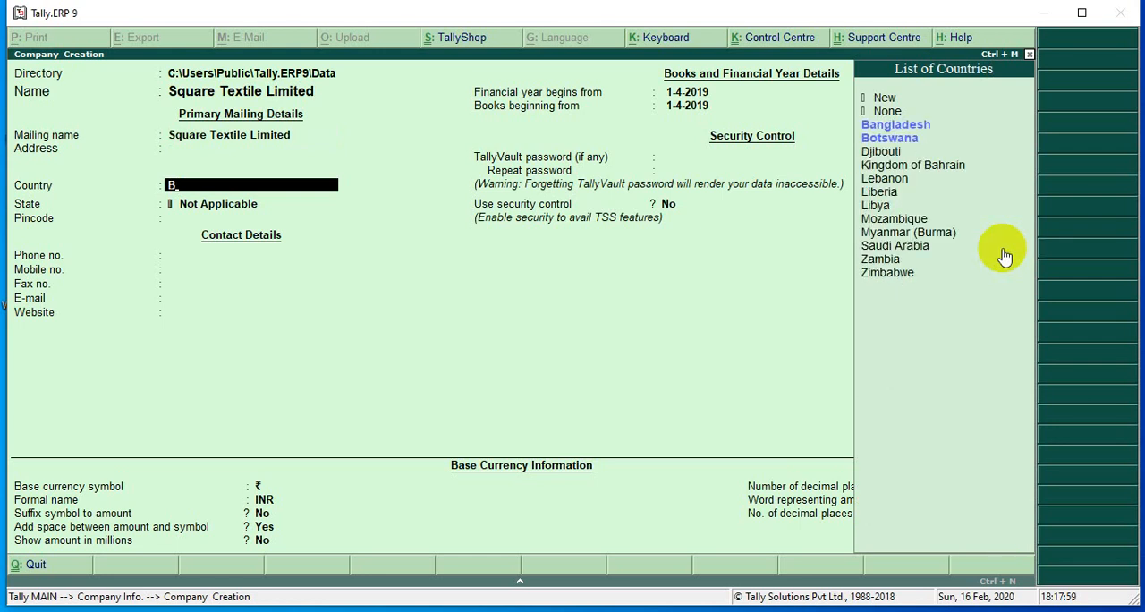
{"action": "type", "text": "an"}
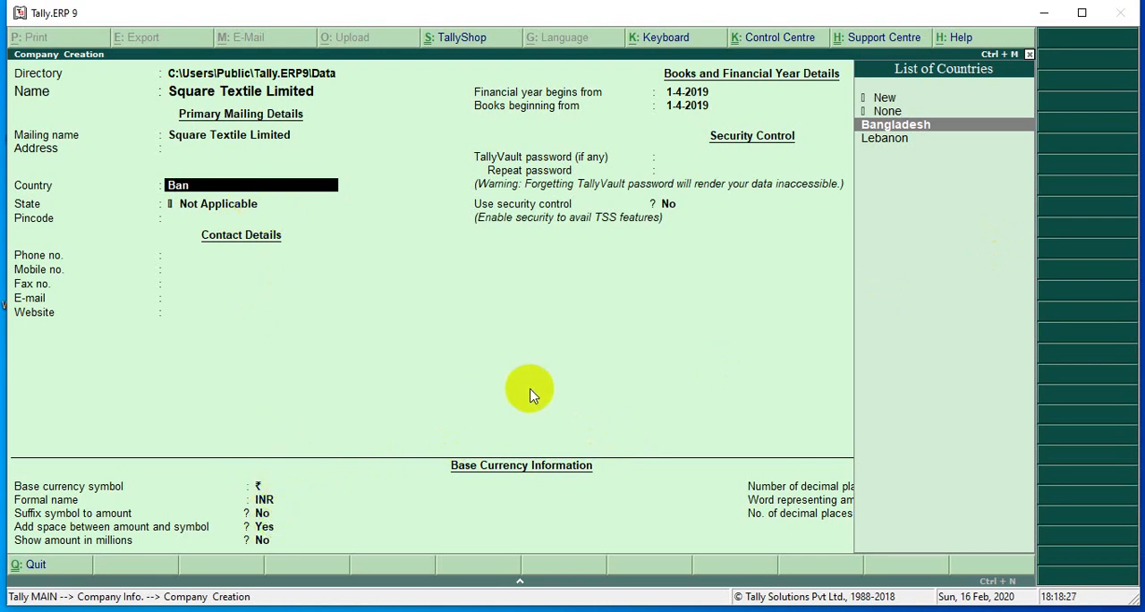
{"action": "key", "text": "Return"}
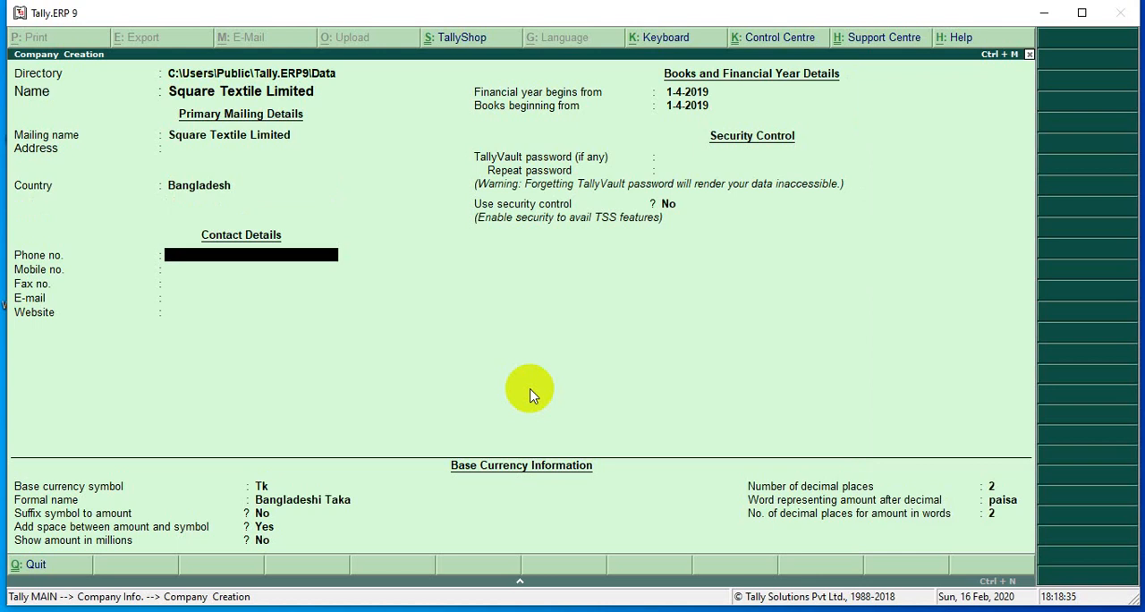
Leave the phone, mobile, fax and e-mail contact details blank and advance to the website entry.
{"action": "key", "text": "Return"}
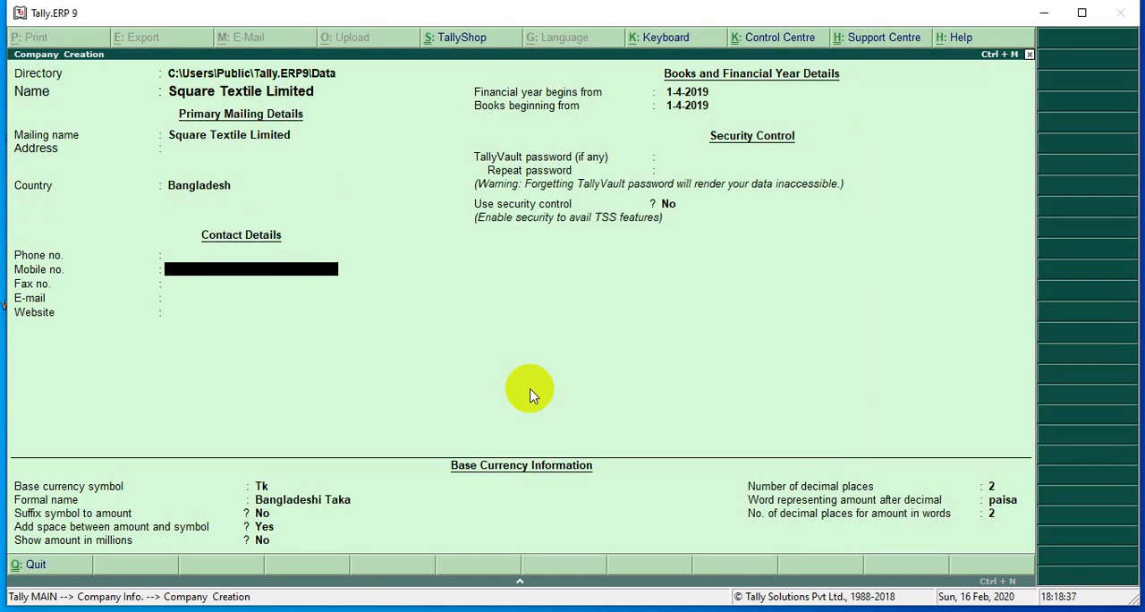
{"action": "key", "text": "Return"}
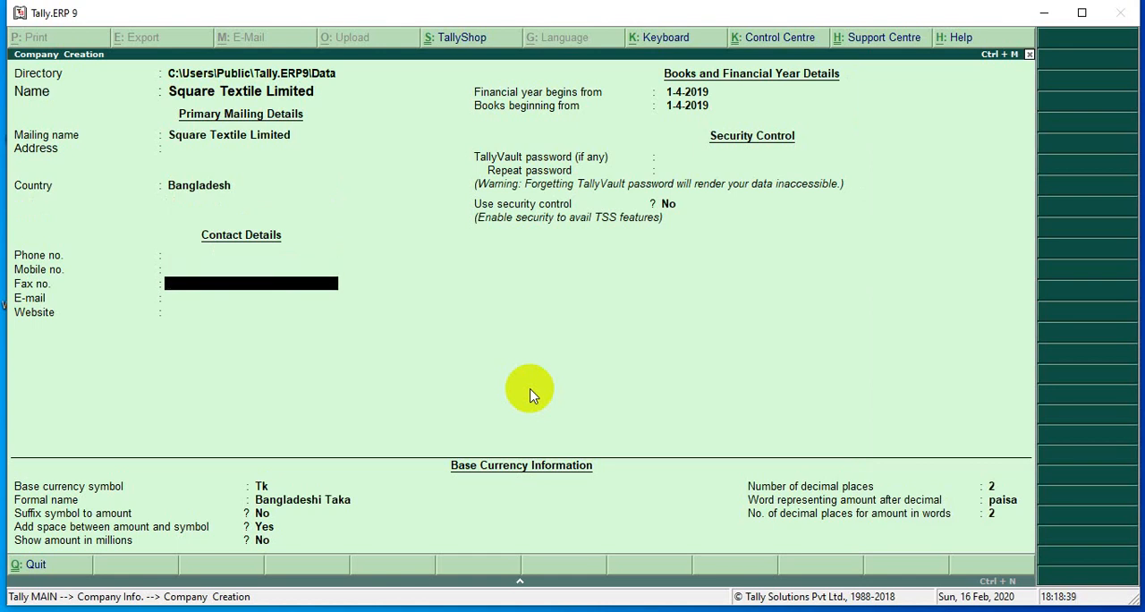
{"action": "key", "text": "Return"}
{"action": "key", "text": "Return"}
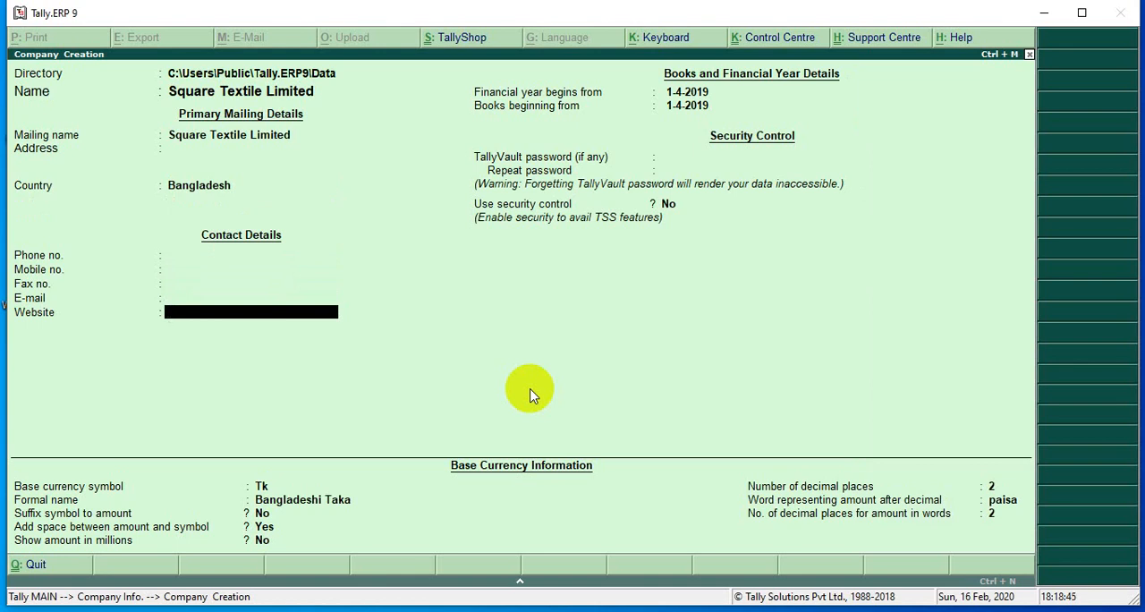
Leave the website blank and accept 1-4-2019 as both the financial year start and the books beginning date.
{"action": "key", "text": "Return"}
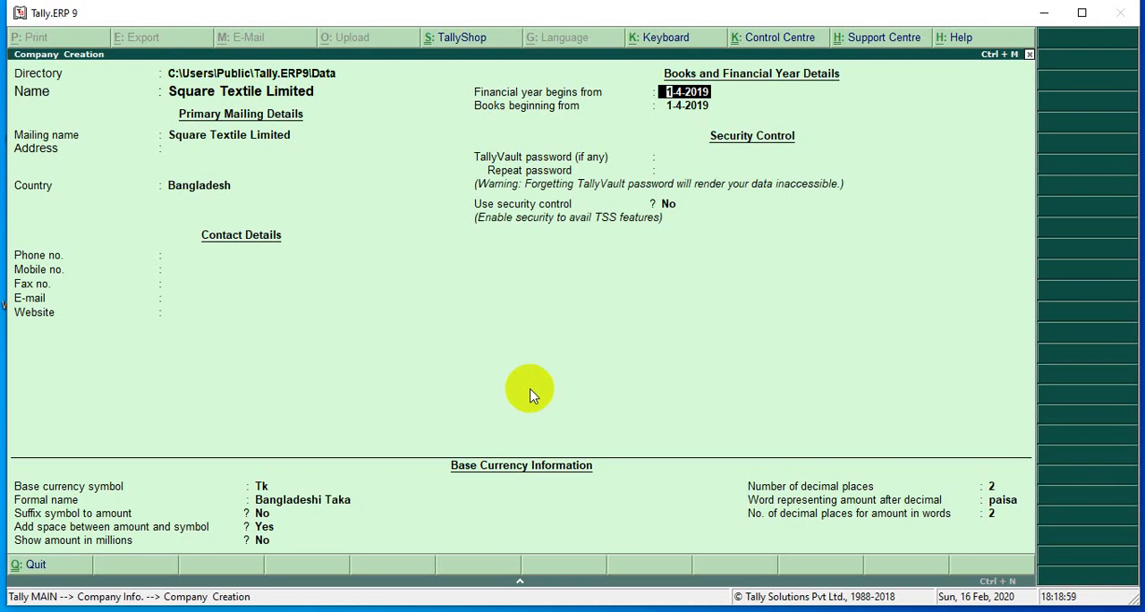
{"action": "key", "text": "Return"}
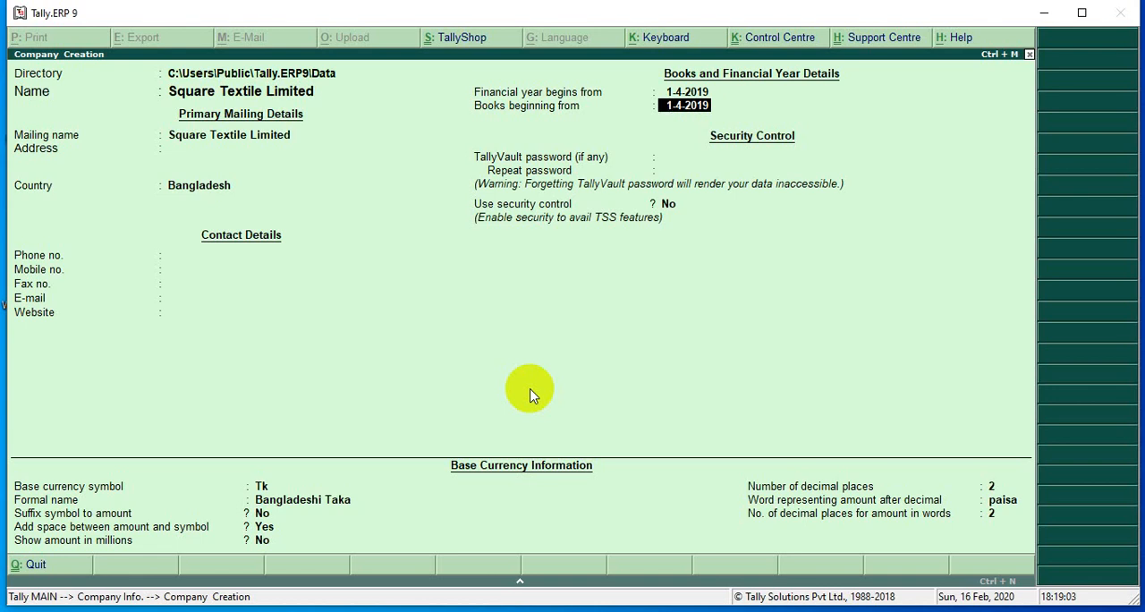
{"action": "key", "text": "Return"}
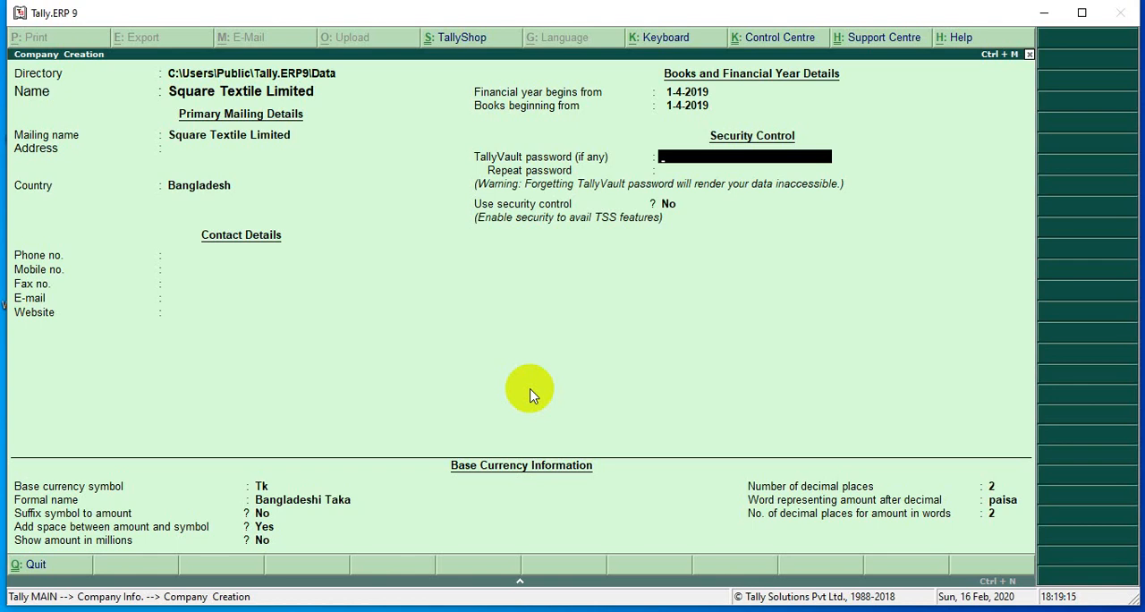
Leave the TallyVault password blank and keep the use of security control set to No.
{"action": "key", "text": "Return"}
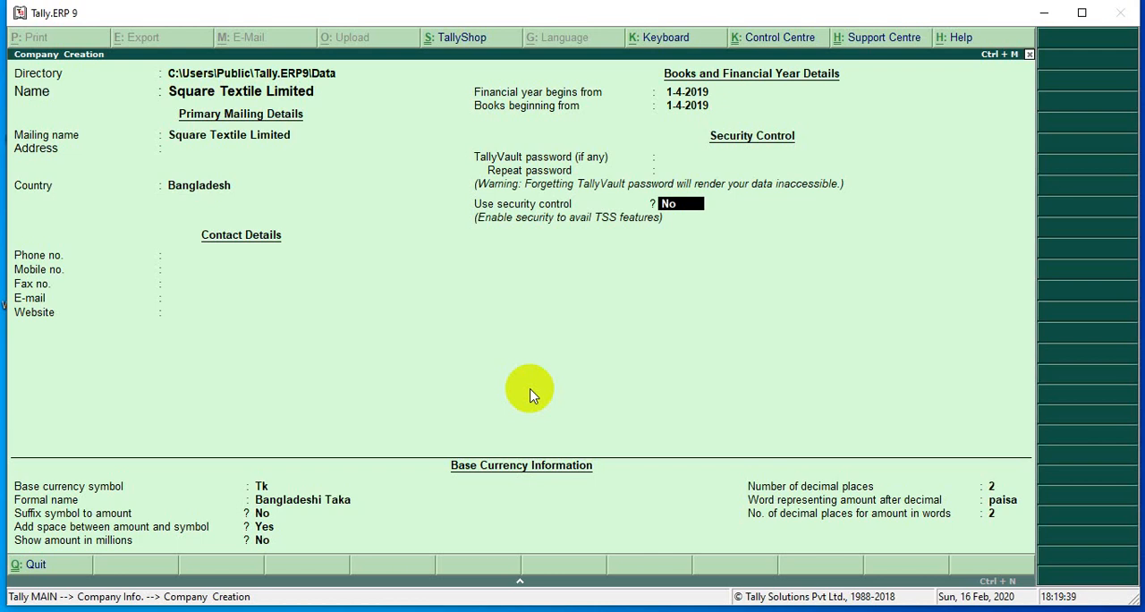
{"action": "key", "text": "Return"}
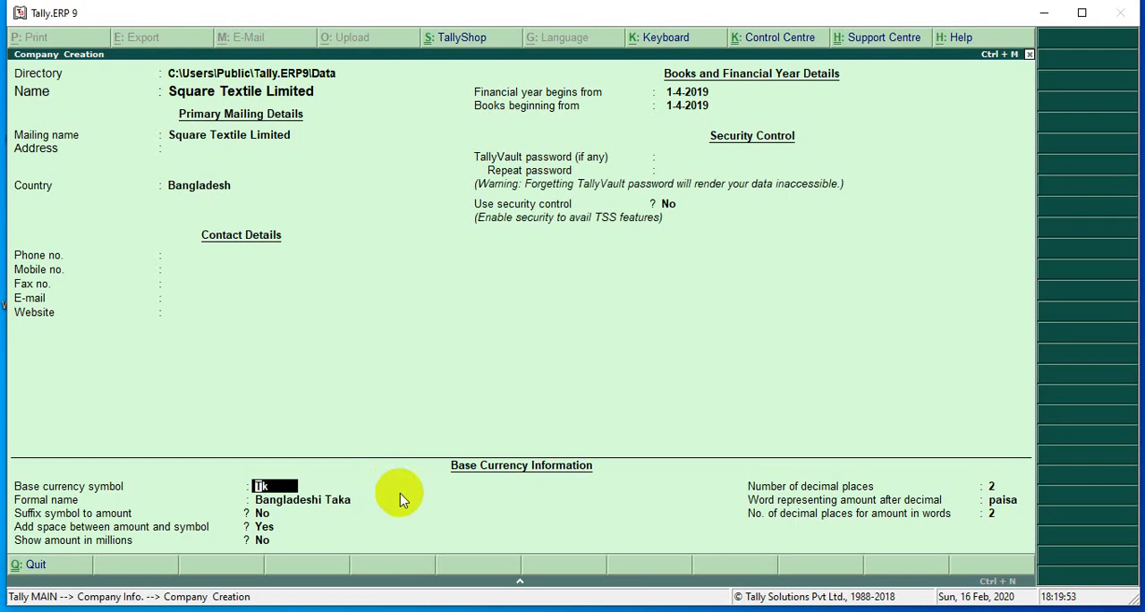
Accept Tk and Bangladeshi Taka as base currency symbol and formal name, with suffix symbol No, space before amount Yes and millions No.
{"action": "key", "text": "Return"}
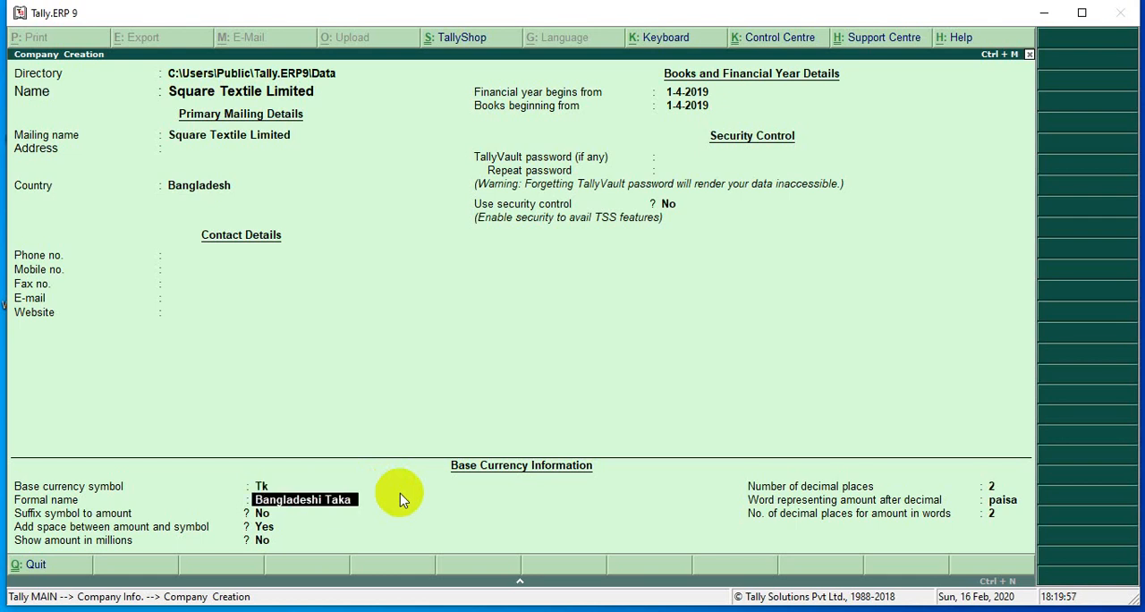
{"action": "key", "text": "Return"}
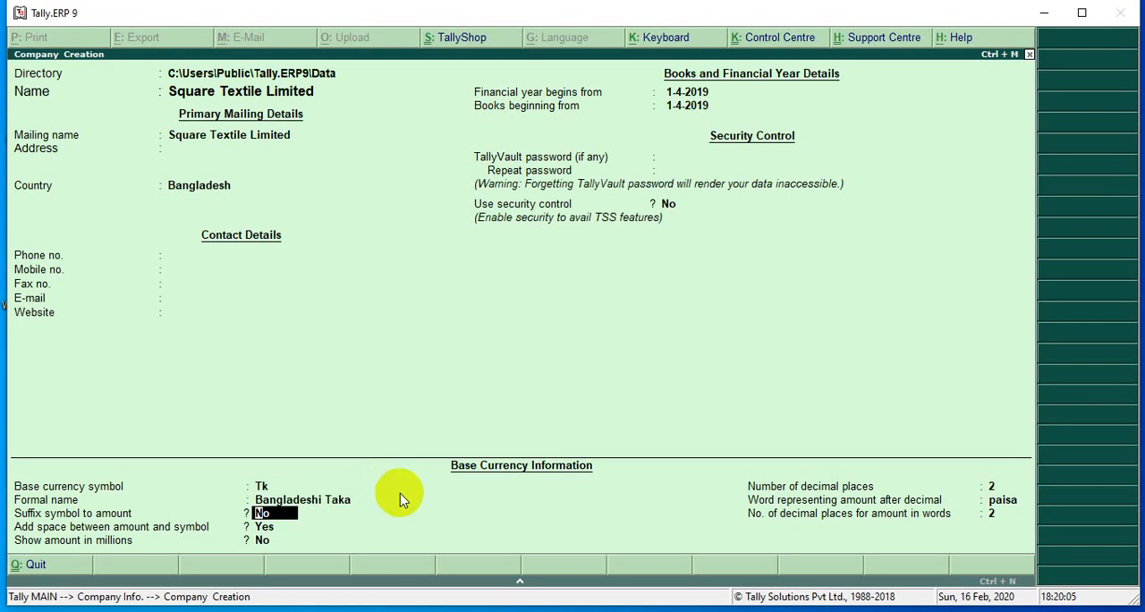
{"action": "key", "text": "Return"}
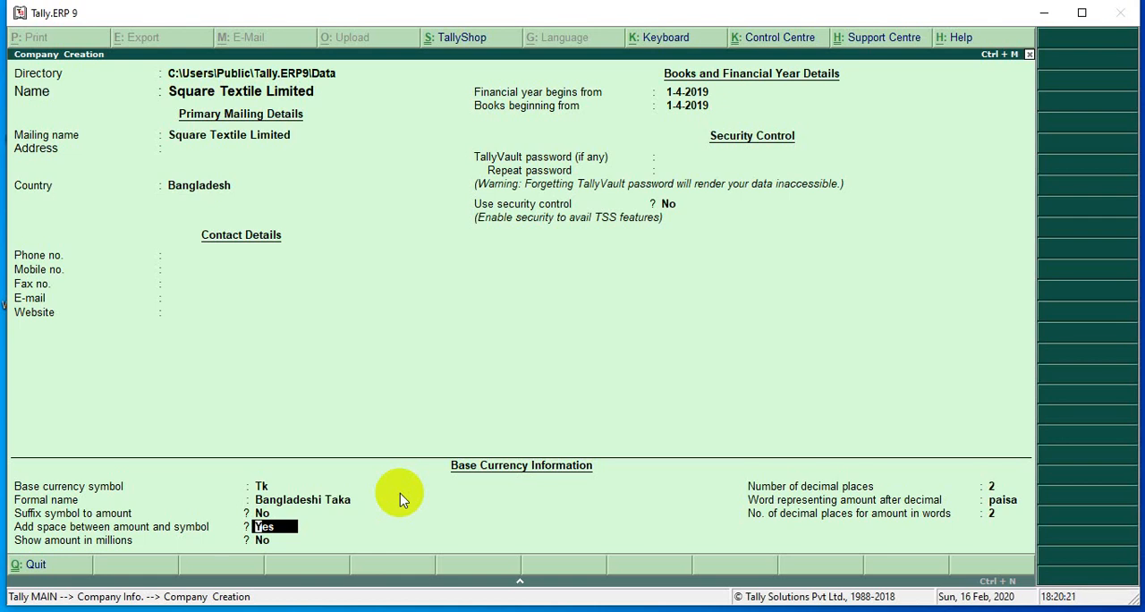
{"action": "key", "text": "Return"}
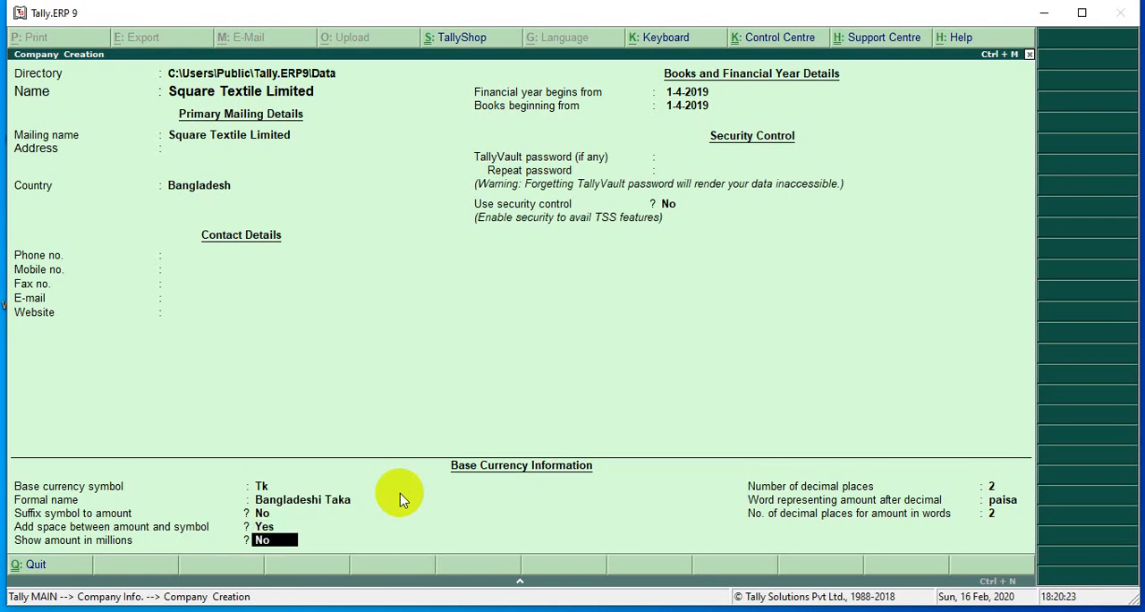
{"action": "key", "text": "Return"}
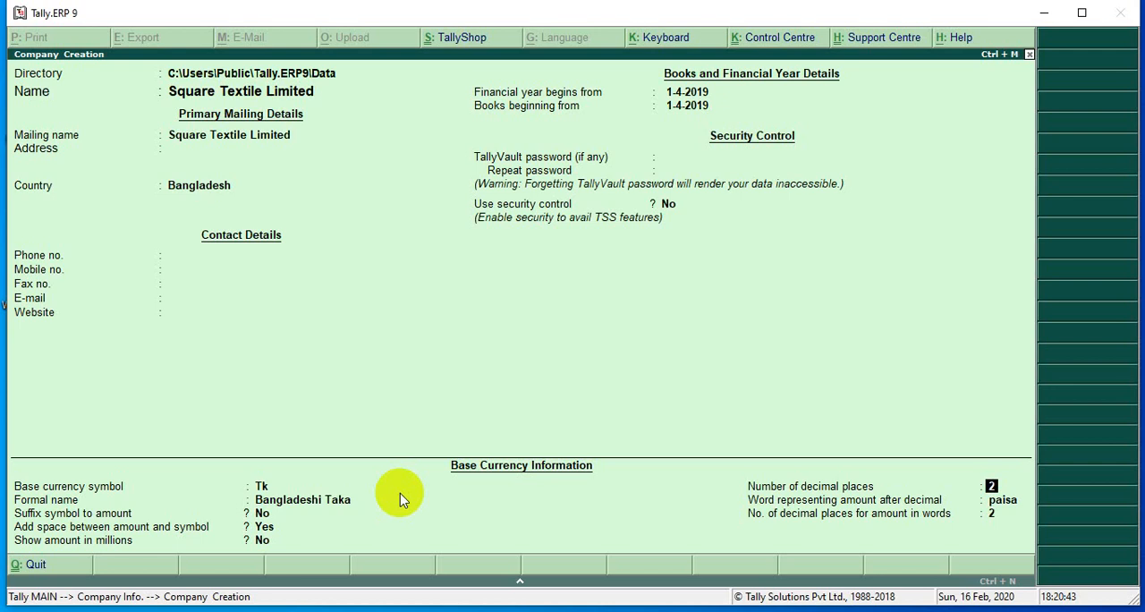
Accept 2 decimal places, paisa as the decimal word and 2 decimal places in words, and save the new company.
{"action": "key", "text": "Return"}
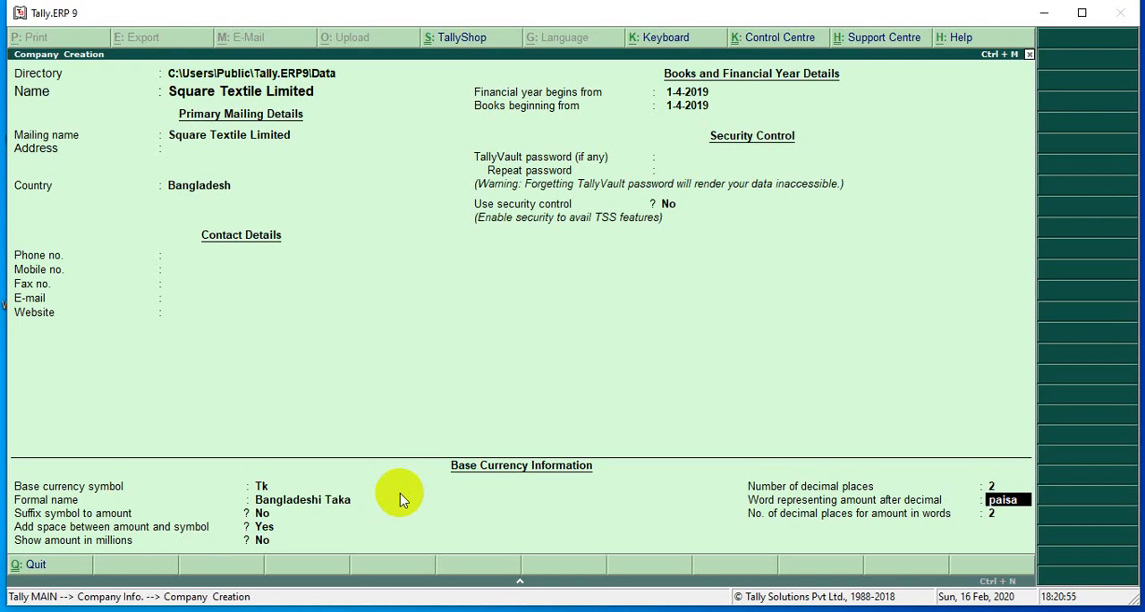
{"action": "key", "text": "Return"}
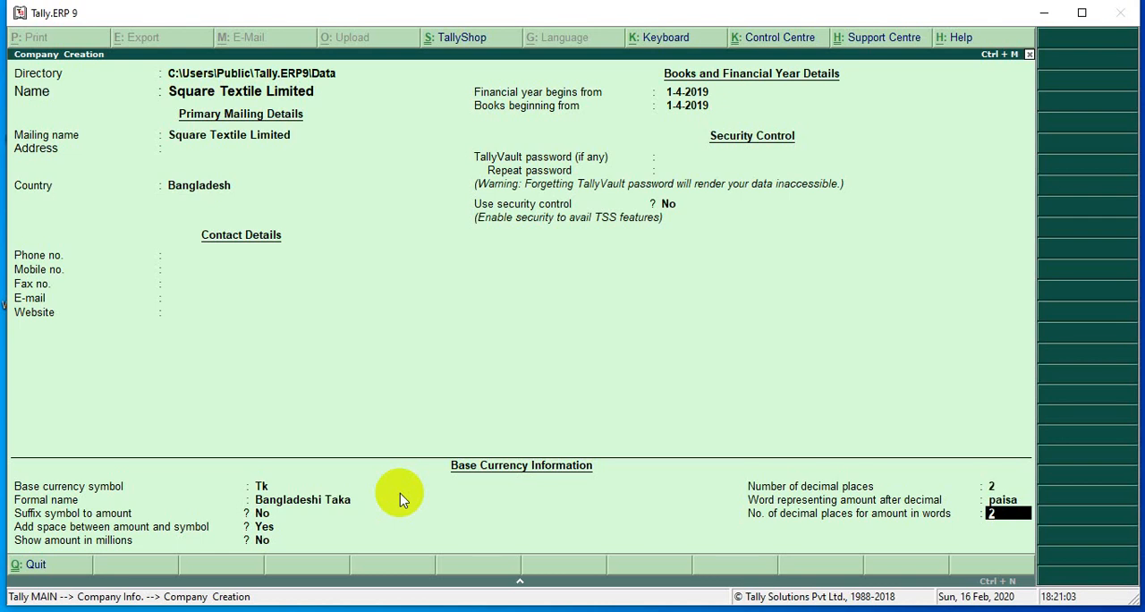
{"action": "key", "text": "Return"}
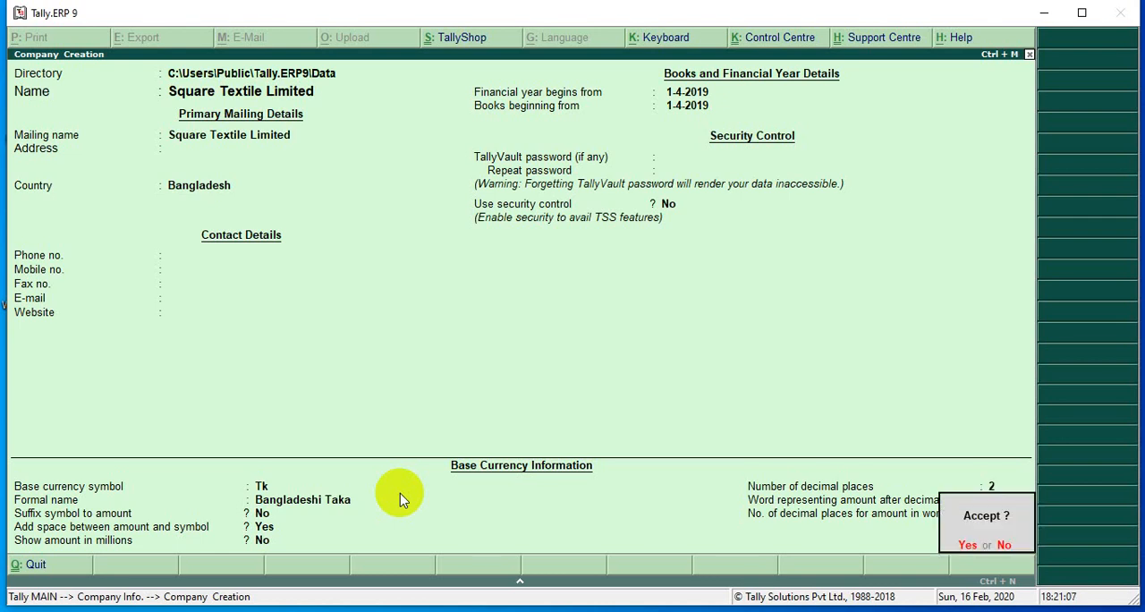
{"action": "left_click", "coordinate": [399, 493]}
{"action": "key", "text": "Return"}
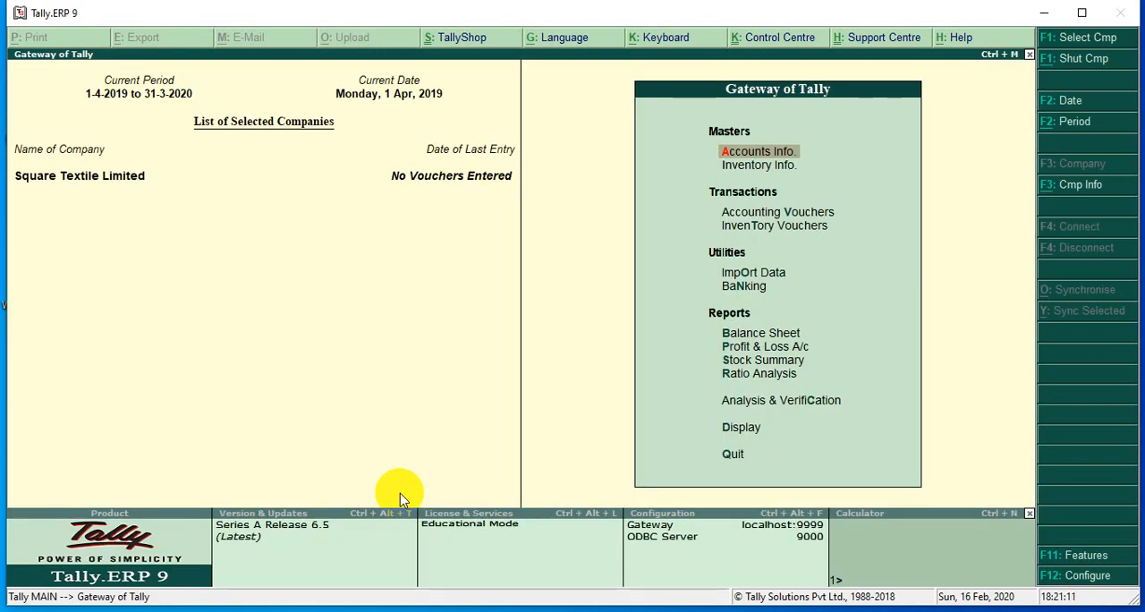